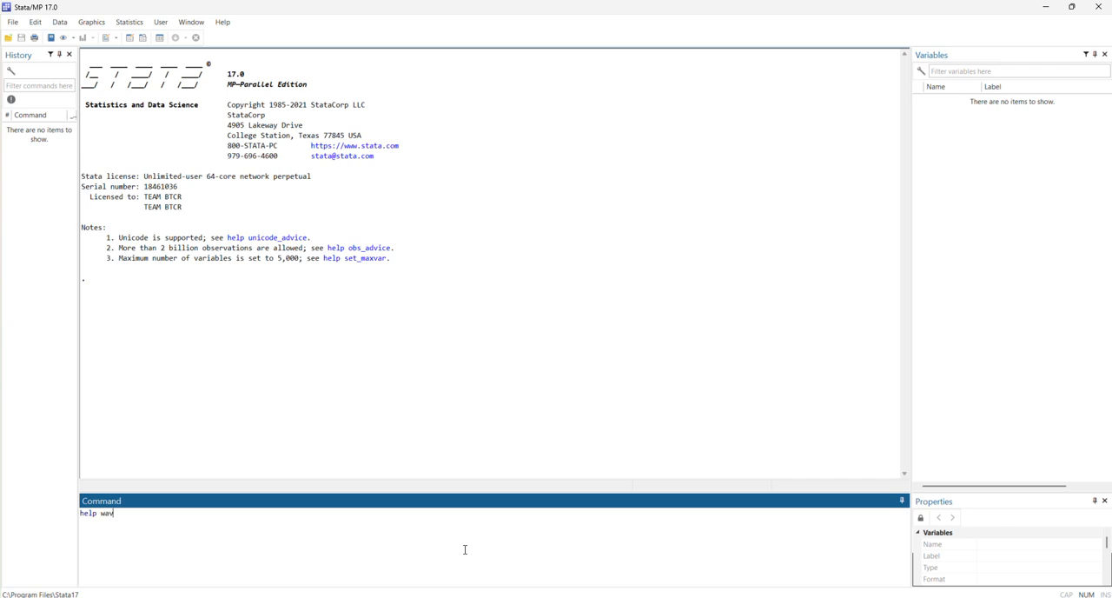
Open the help file for wavelet and read through its description, installation, commands and examples sections.
key(Return)
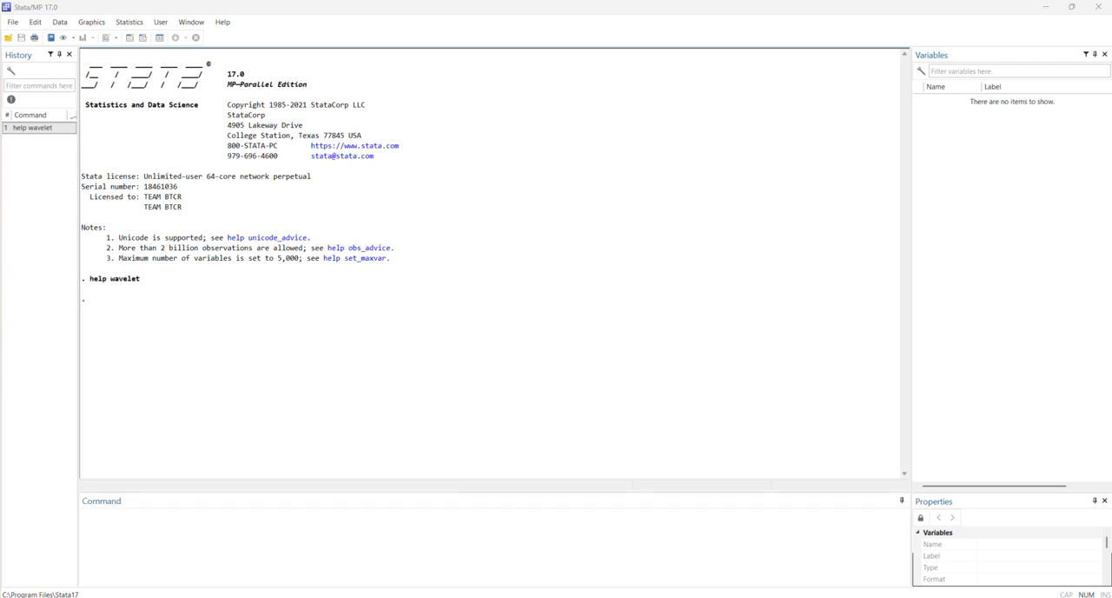
drag(836, 156, 760, 79)
drag(950, 196, 947, 508)
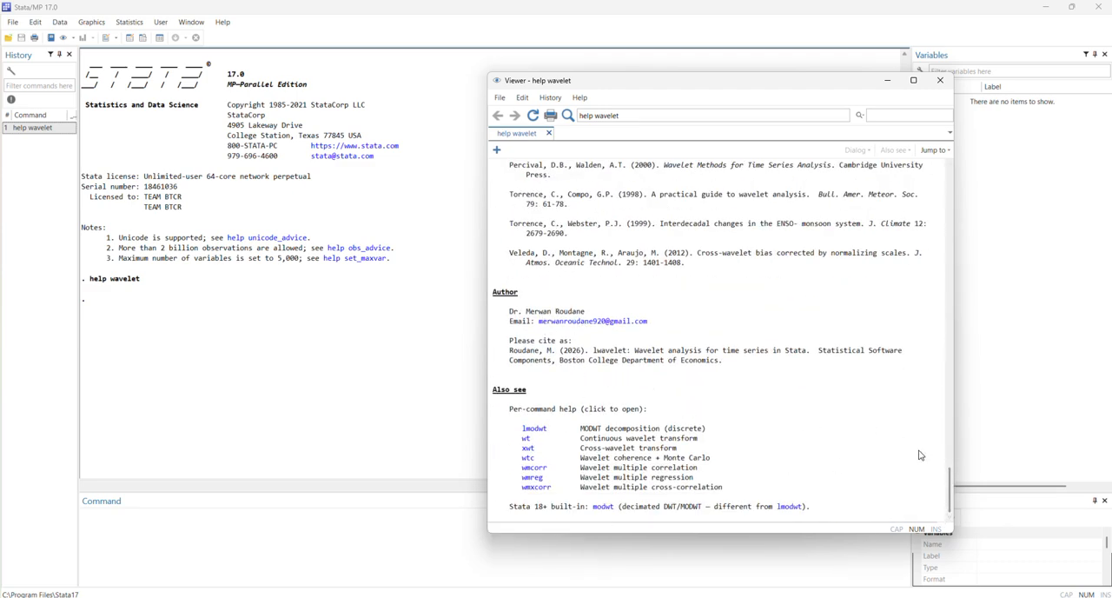
drag(950, 495, 949, 169)
scroll(668, 394, down, 3)
scroll(667, 394, down, 8)
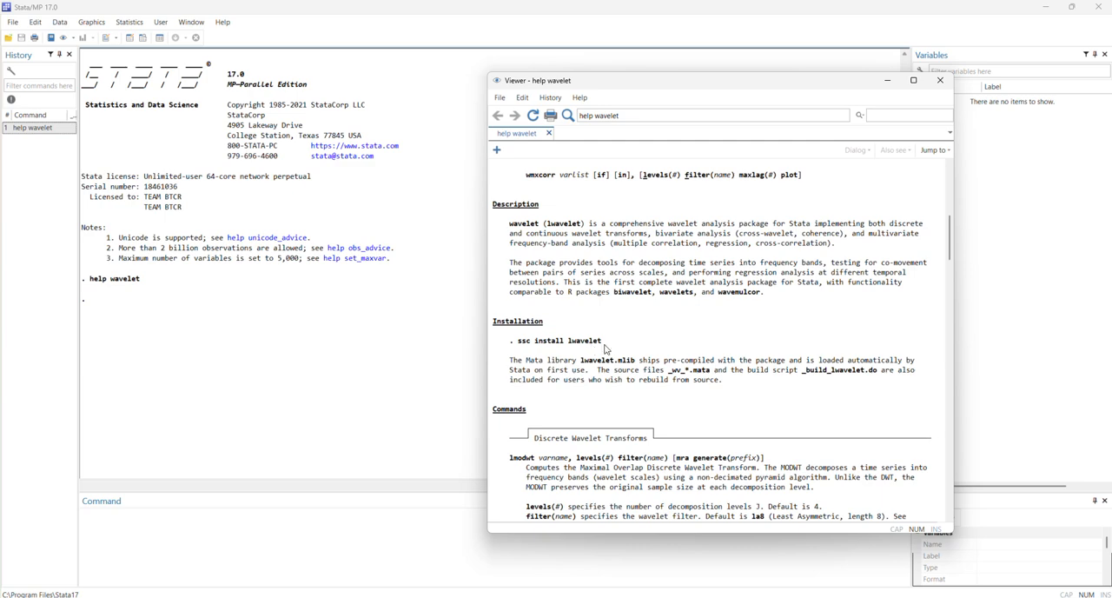
scroll(605, 348, down, 15)
scroll(719, 422, down, 18)
scroll(725, 434, up, 8)
scroll(732, 434, up, 10)
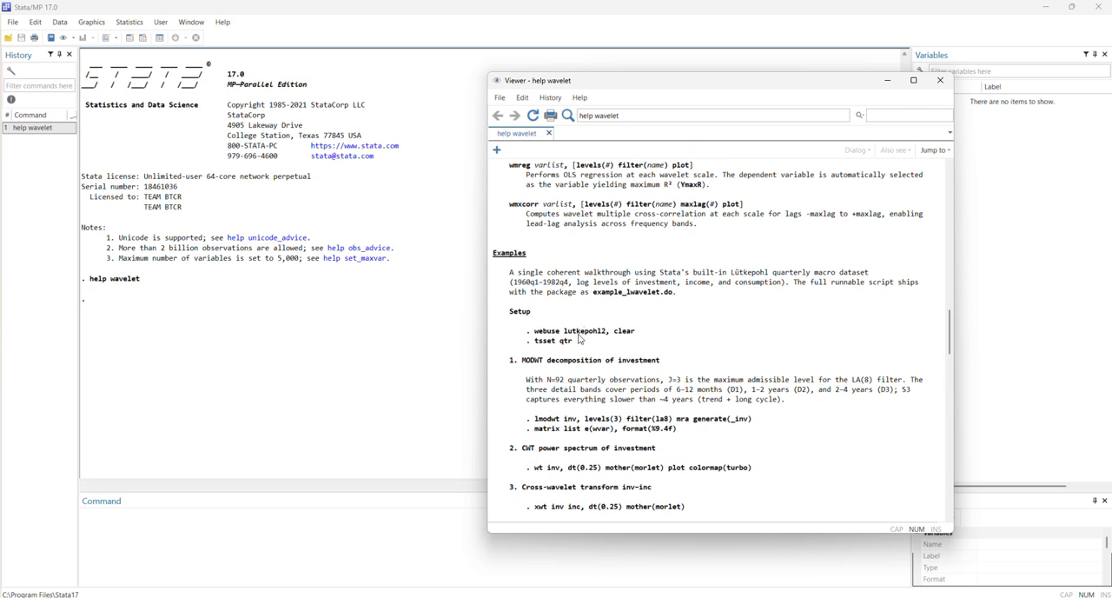
Copy the help file's setup example and run it: webuse lutkepohl2, clear and tsset qtr.
drag(578, 344, 476, 328)
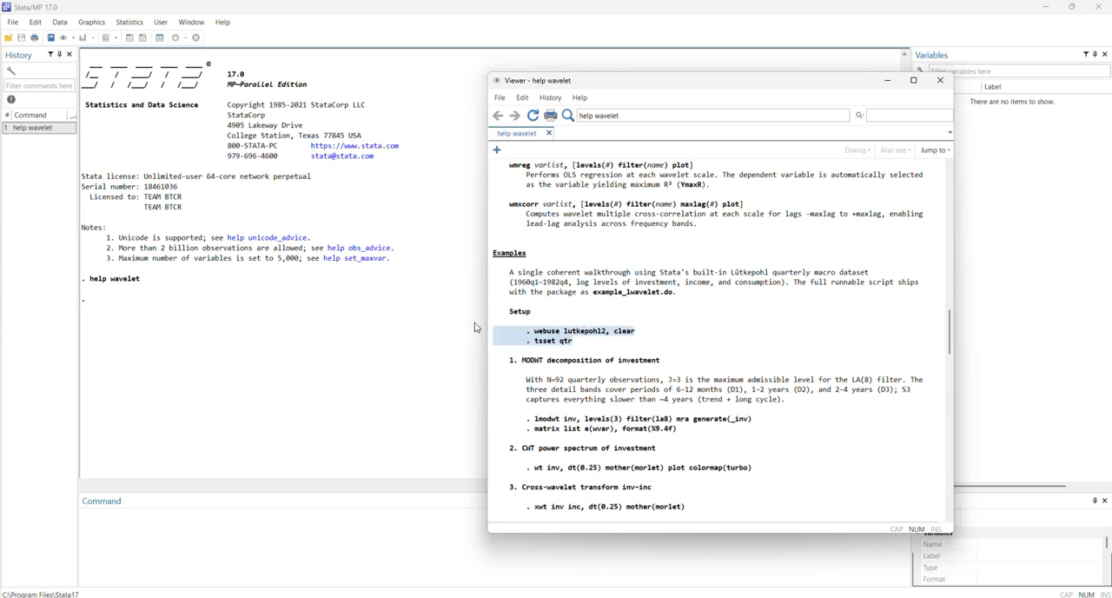
key(ctrl+c)
click(307, 550)
key(ctrl+v)
key(Return)
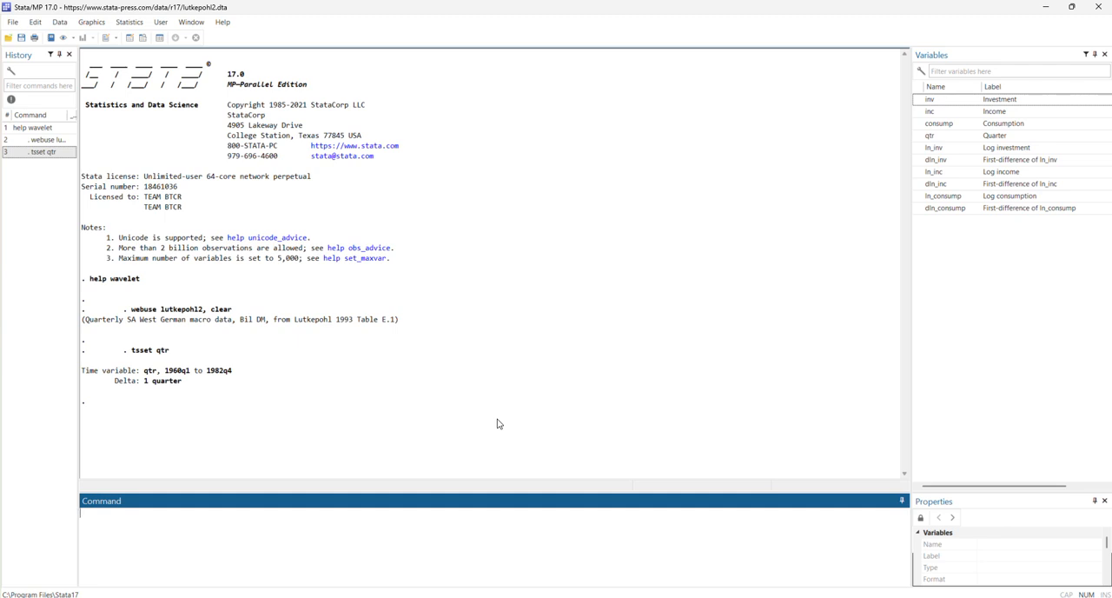
Run the MODWT decomposition of investment with lmodwt inv, levels(3) filter(la8) mra generate(_inv), and review its output.
click(497, 20)
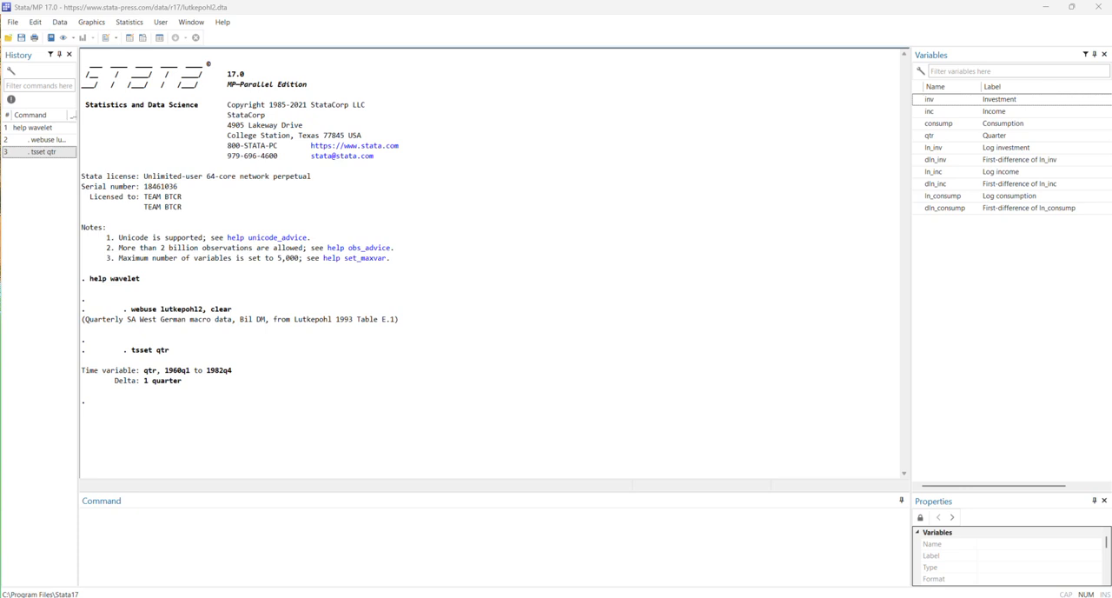
click(114, 553)
key(ctrl+v)
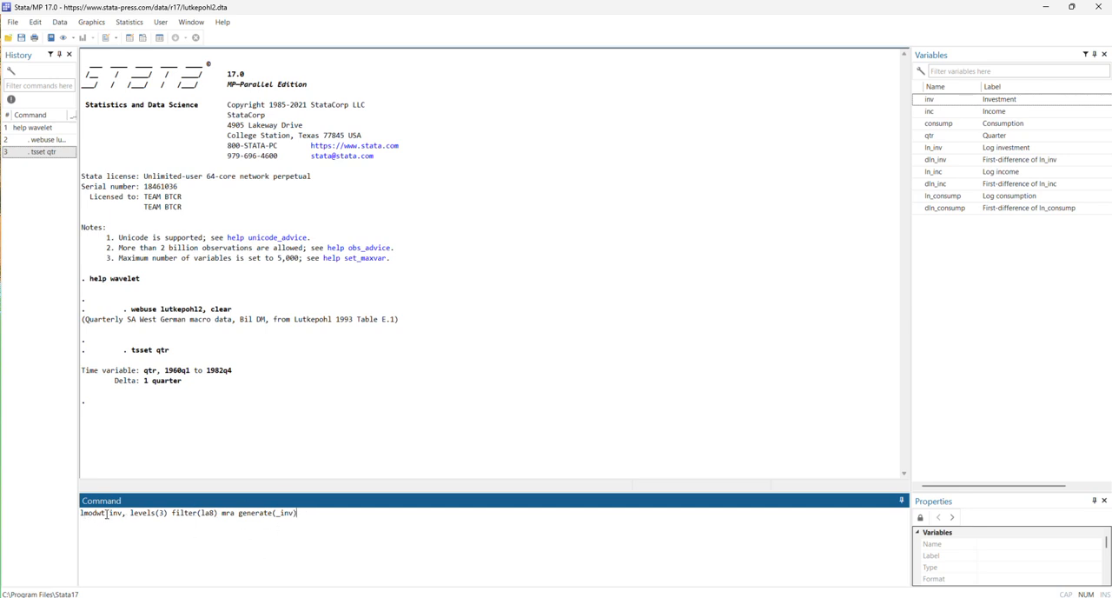
key(Return)
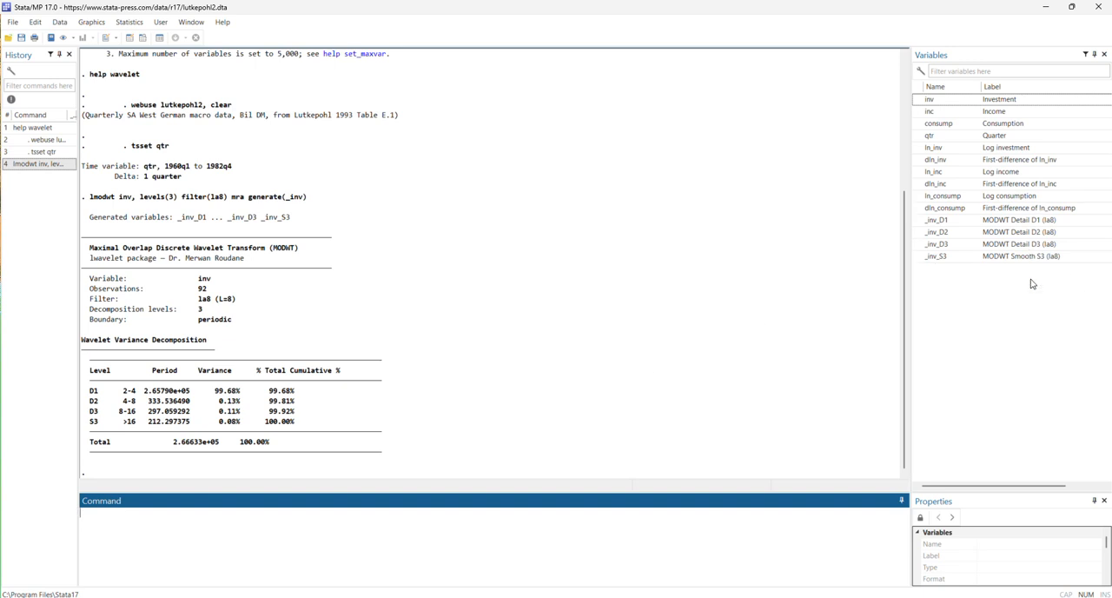
scroll(400, 435, up, 3)
scroll(365, 408, down, 3)
scroll(501, 417, up, 4)
scroll(501, 419, down, 4)
List the stored wavelet variance matrix with matrix list e(wvar), format(%9.4f).
key(alt+Tab)
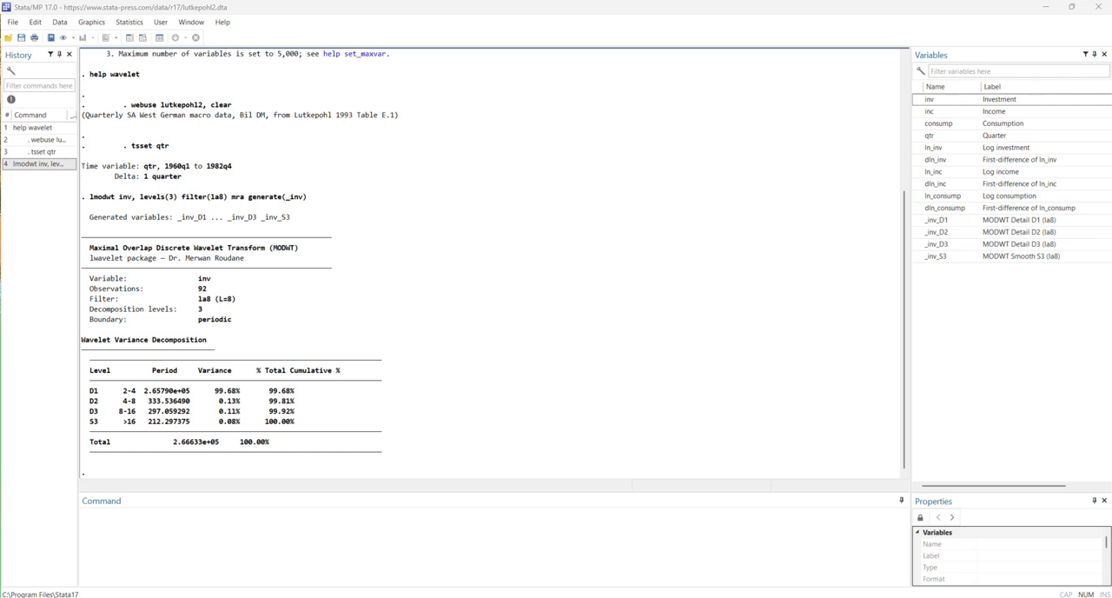
click(263, 561)
key(ctrl+v)
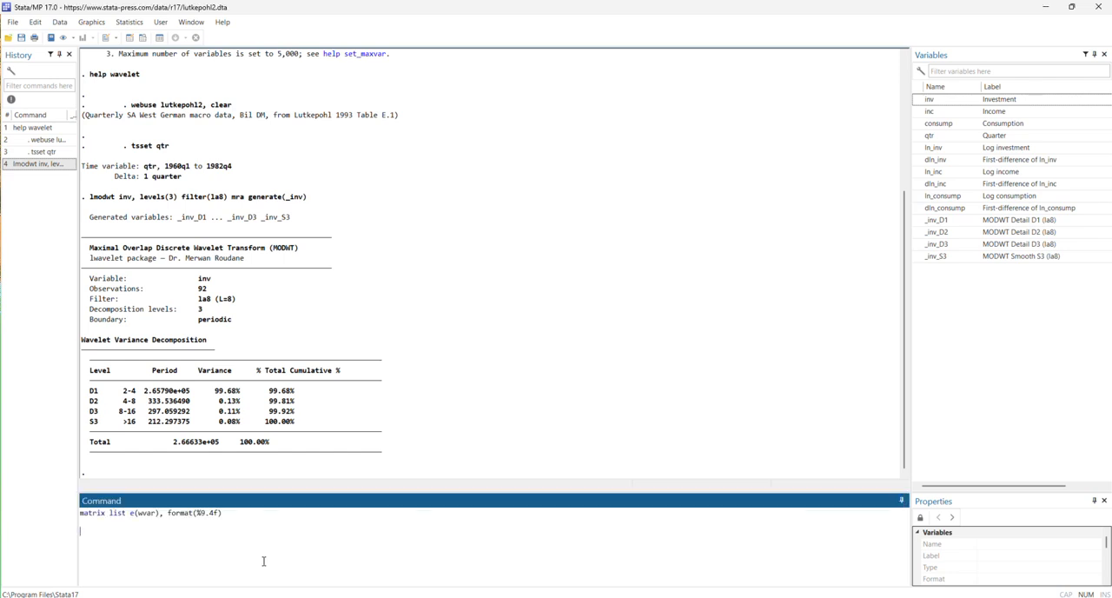
key(Return)
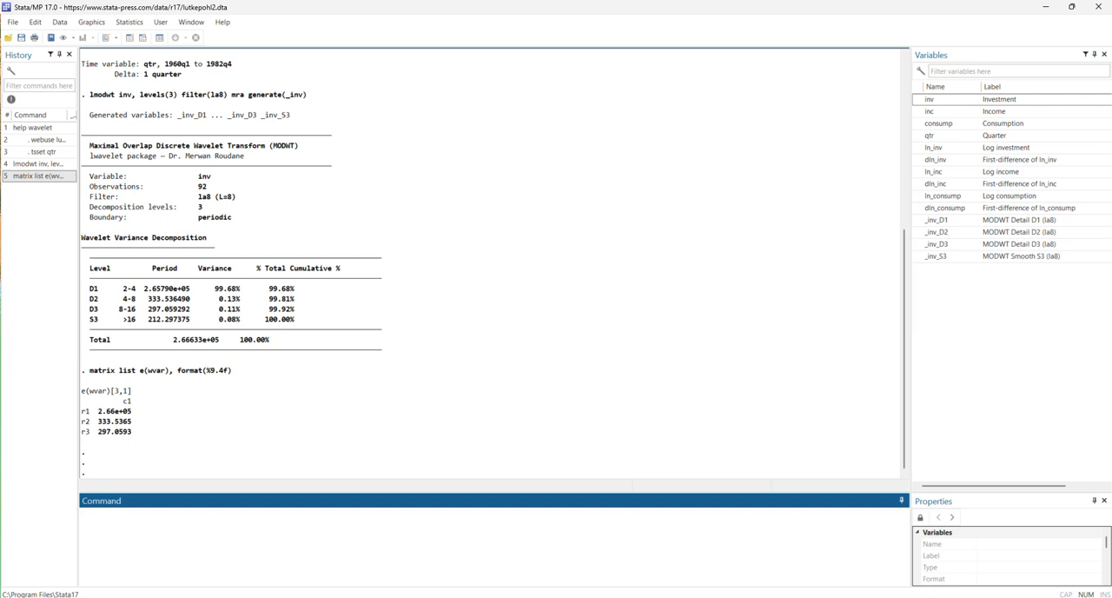
Plot investment's continuous wavelet power spectrum with wt inv, dt(0.25) mother(morlet) plot colormap(turbo), and close the graph after viewing.
key(alt+Tab)
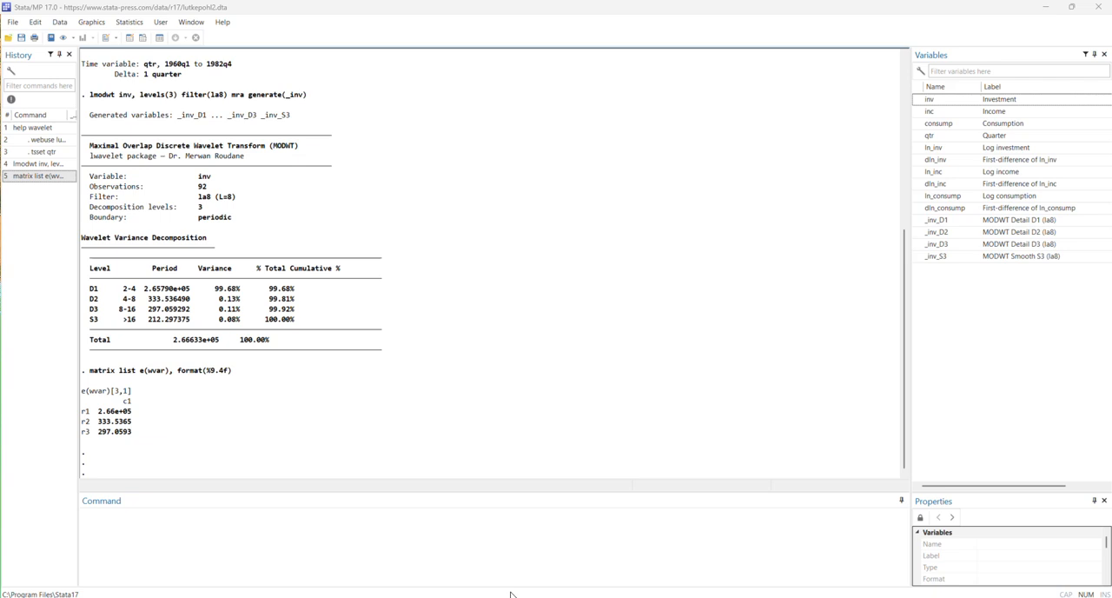
click(397, 540)
key(ctrl+v)
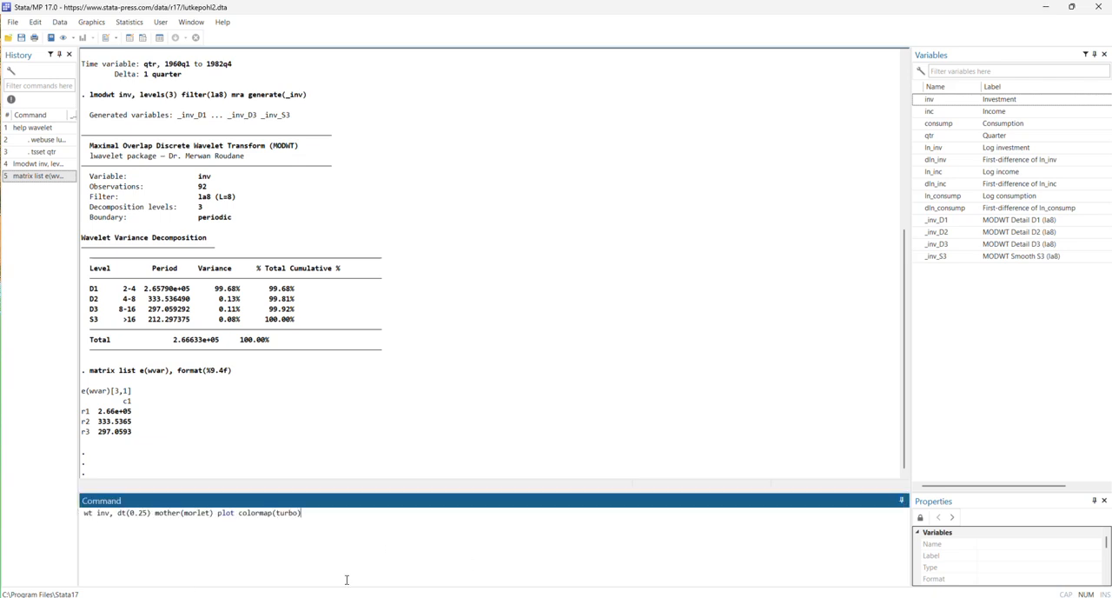
key(Return)
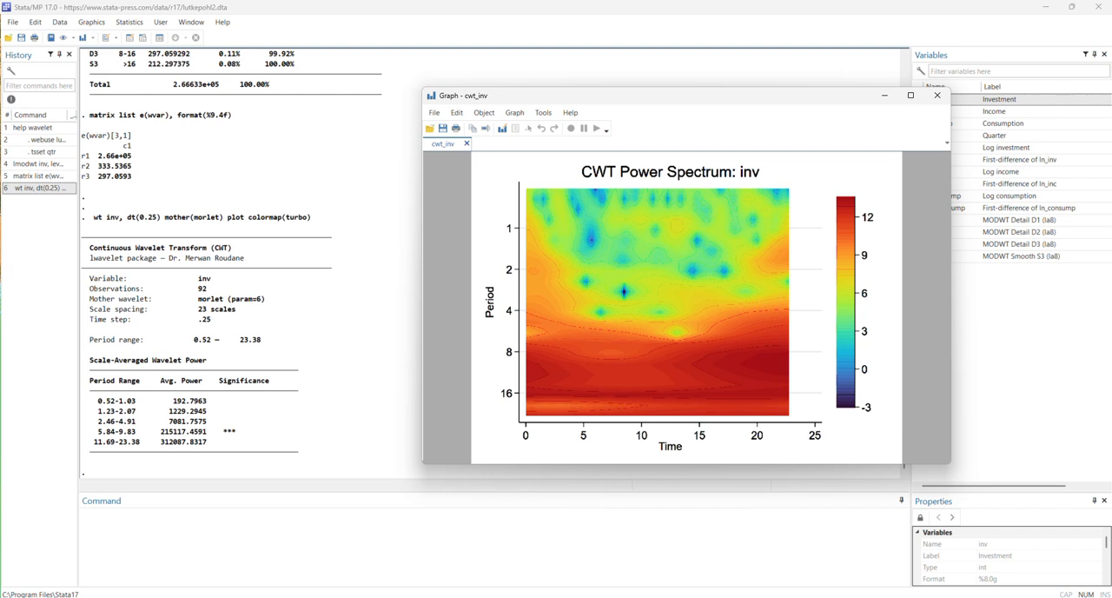
click(937, 96)
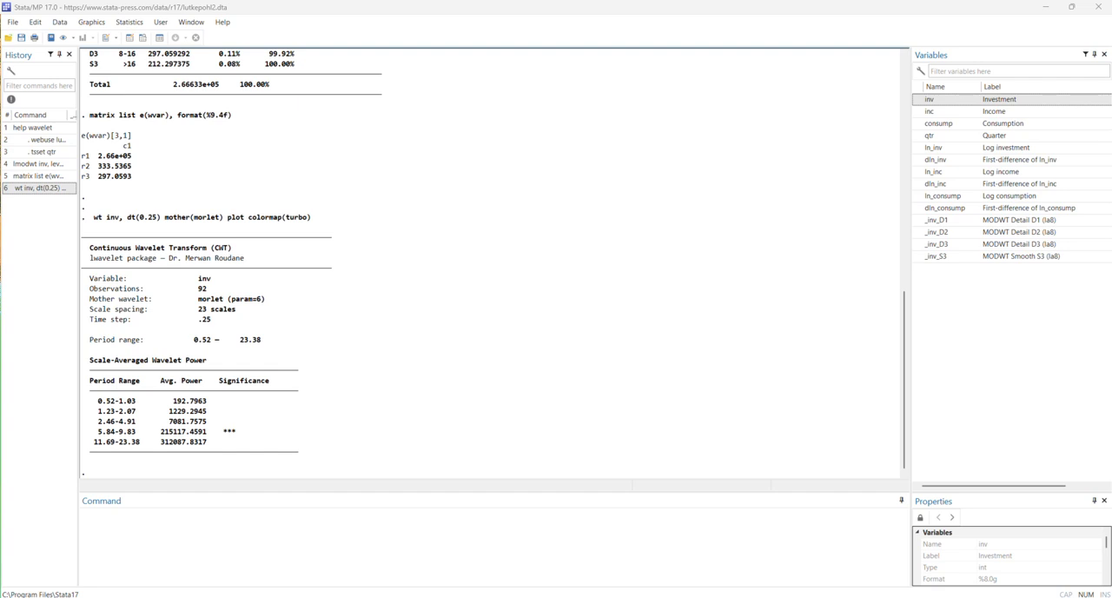
Run the cross-wavelet transform of investment and income with xwt inv inc, dt(0.25) mother(morlet).
click(258, 555)
key(ctrl+v)
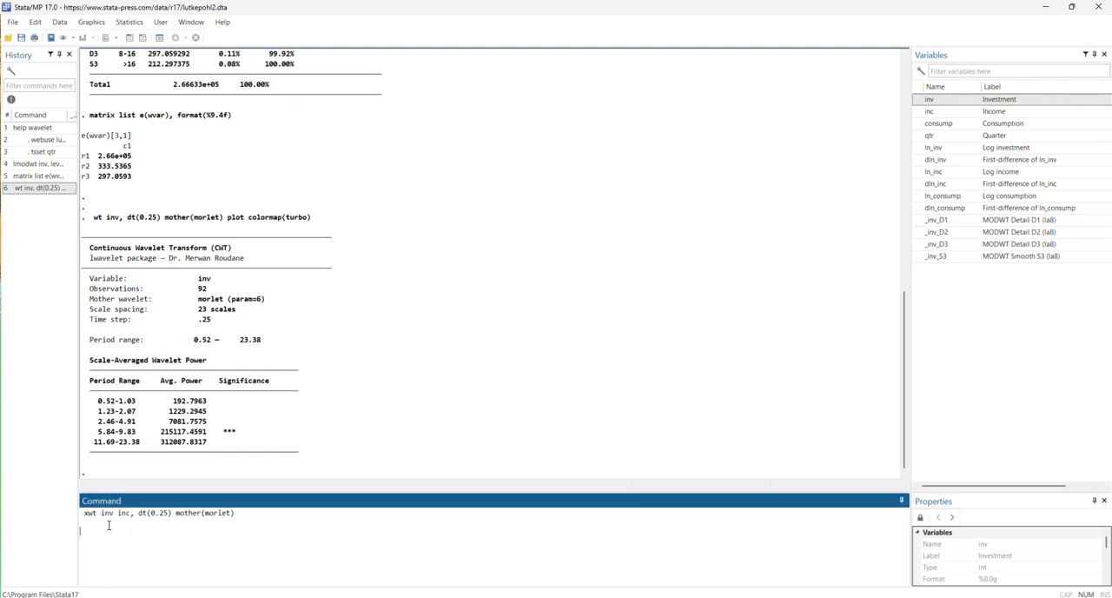
key(Return)
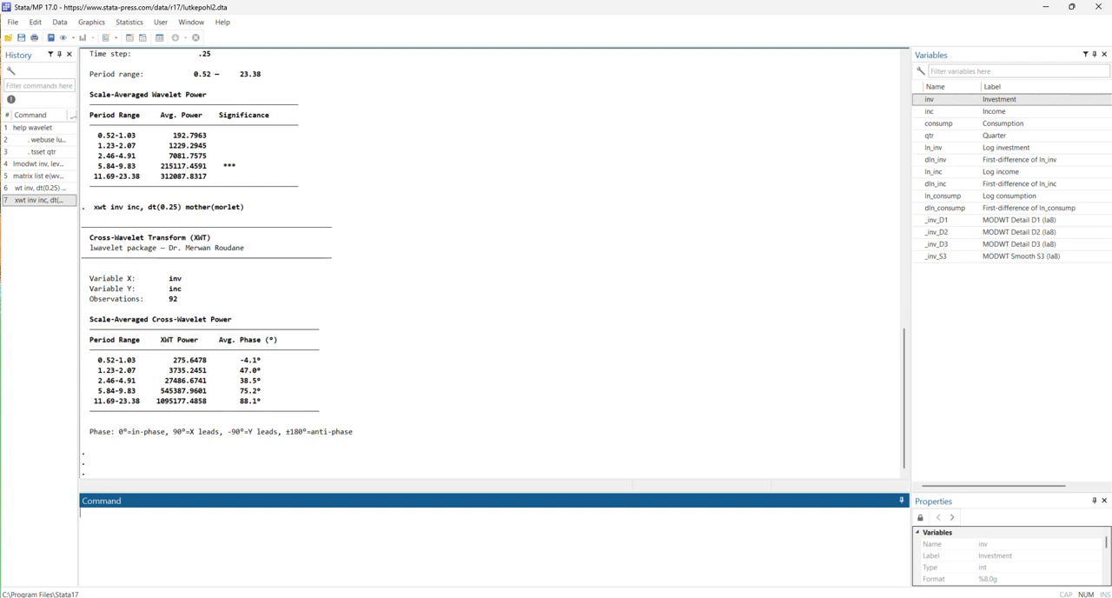
Run wavelet coherence with wtc inv inc, dt(0.25) nrands(50) plot, reducing the example's surrogates to 50, and close the graph after viewing.
key(alt+Tab)
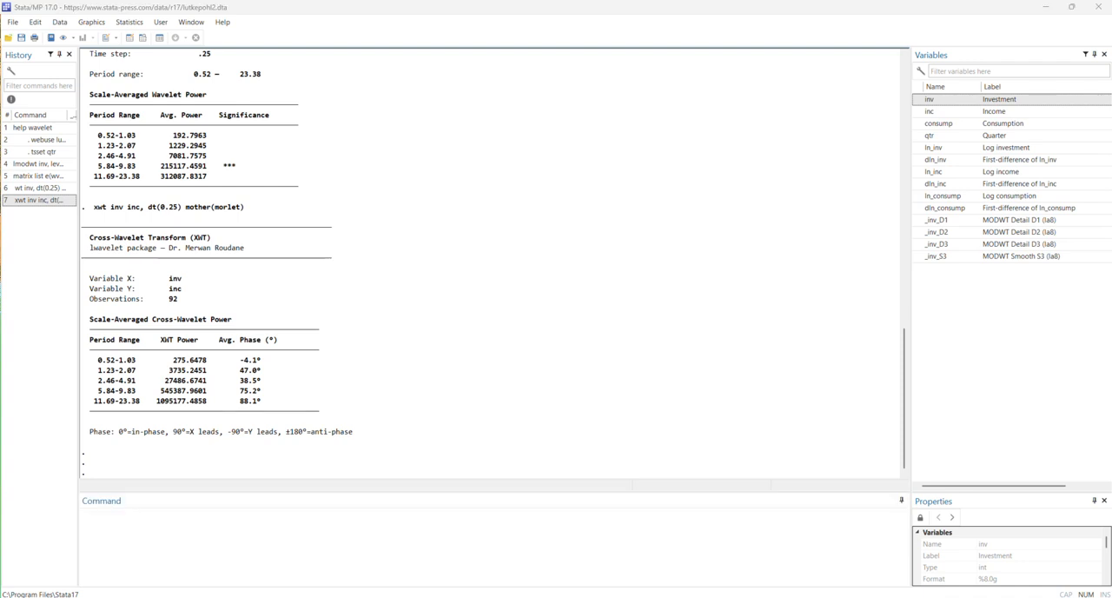
click(226, 533)
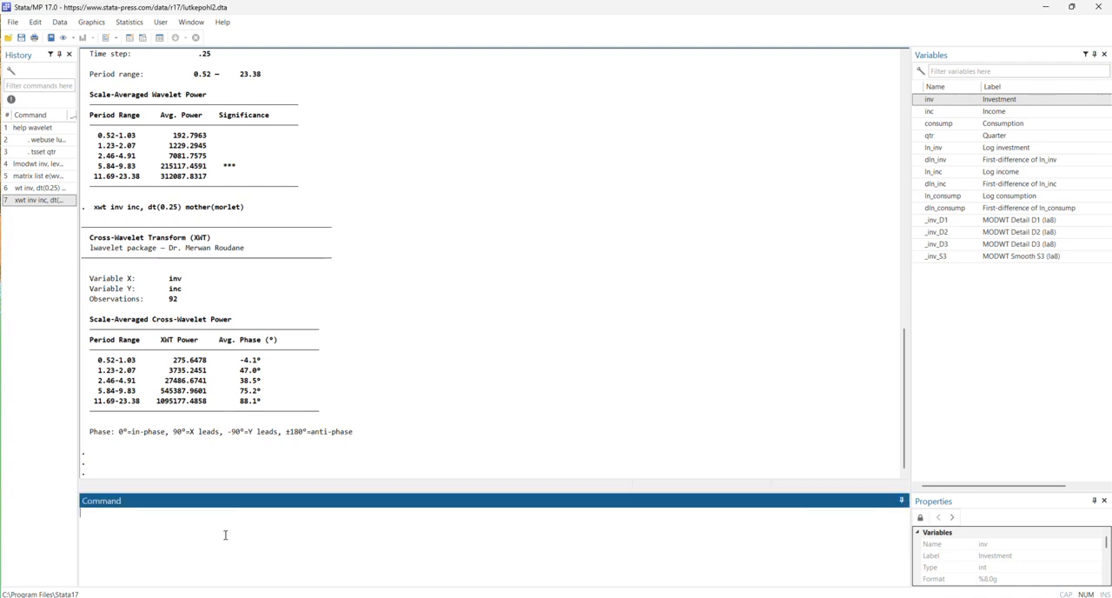
key(ctrl+v)
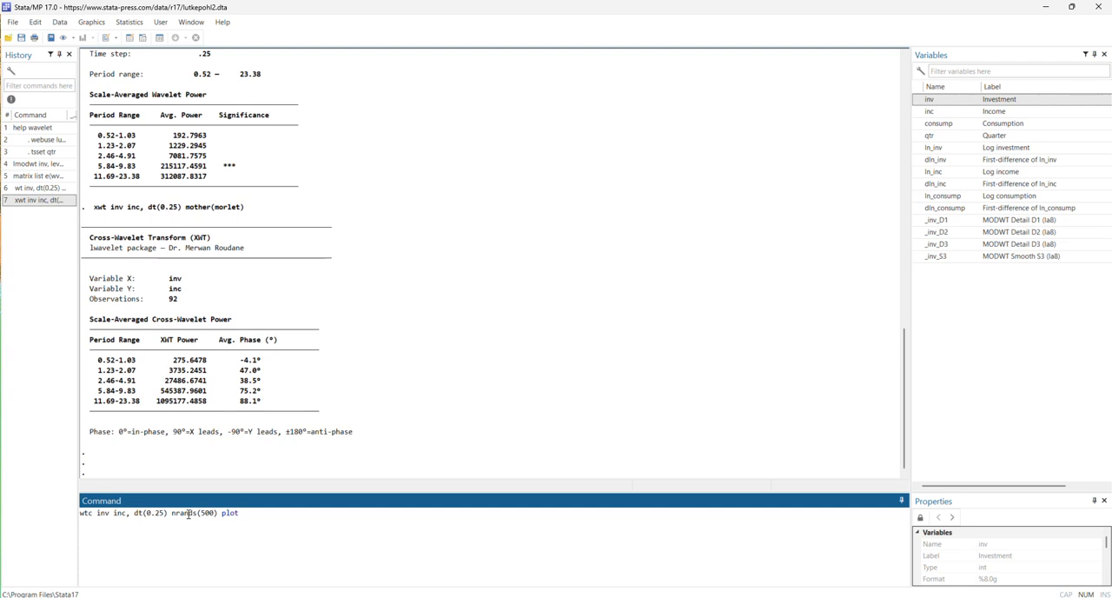
click(212, 513)
key(BackSpace)
key(Return)
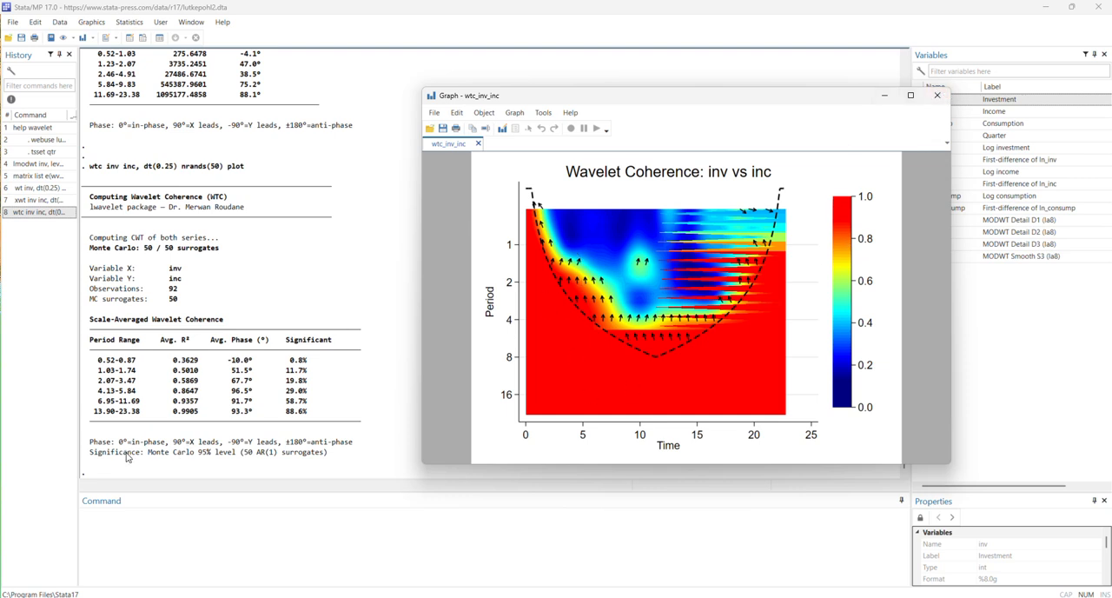
click(935, 98)
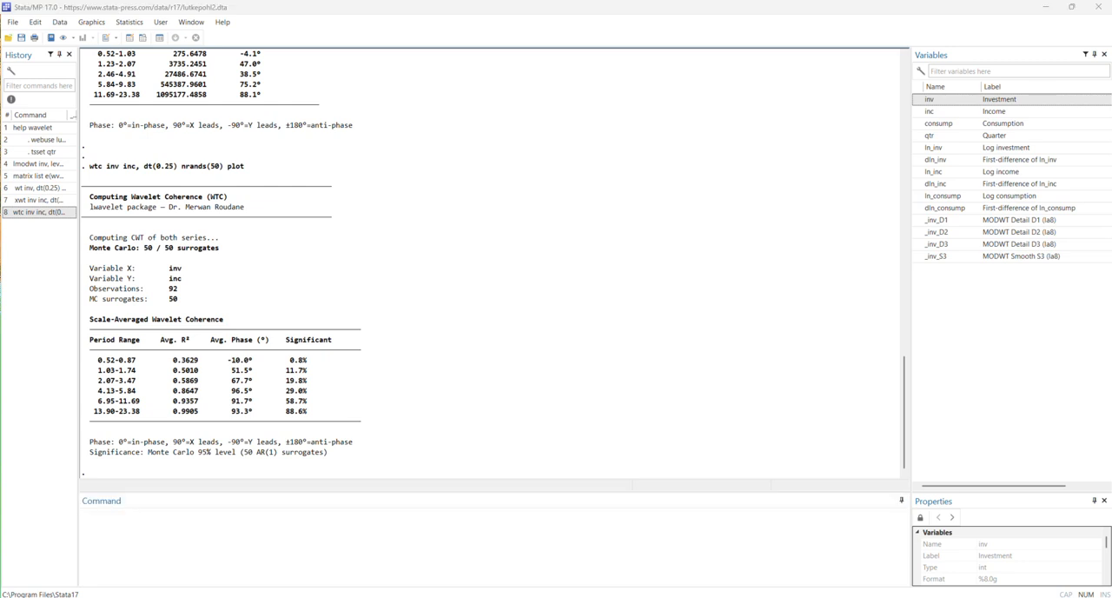
Run the wavelet multiple correlation with wmcorr inv inc consump, levels(3) filter(la8) plot, and close the graph after viewing.
click(528, 556)
key(ctrl+v)
key(Return)
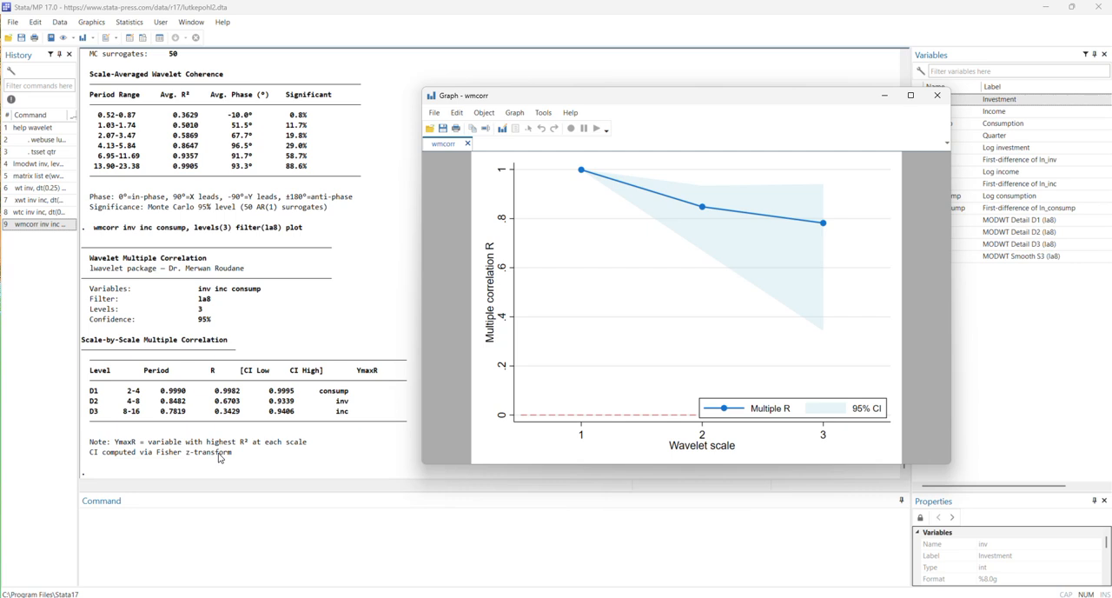
click(937, 95)
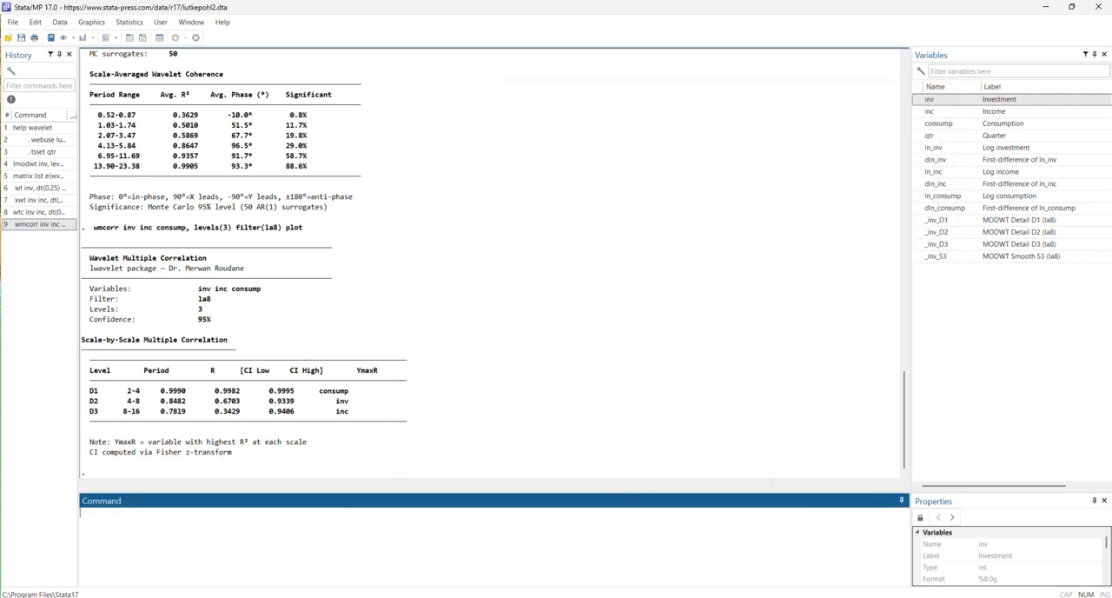
key(alt+Tab)
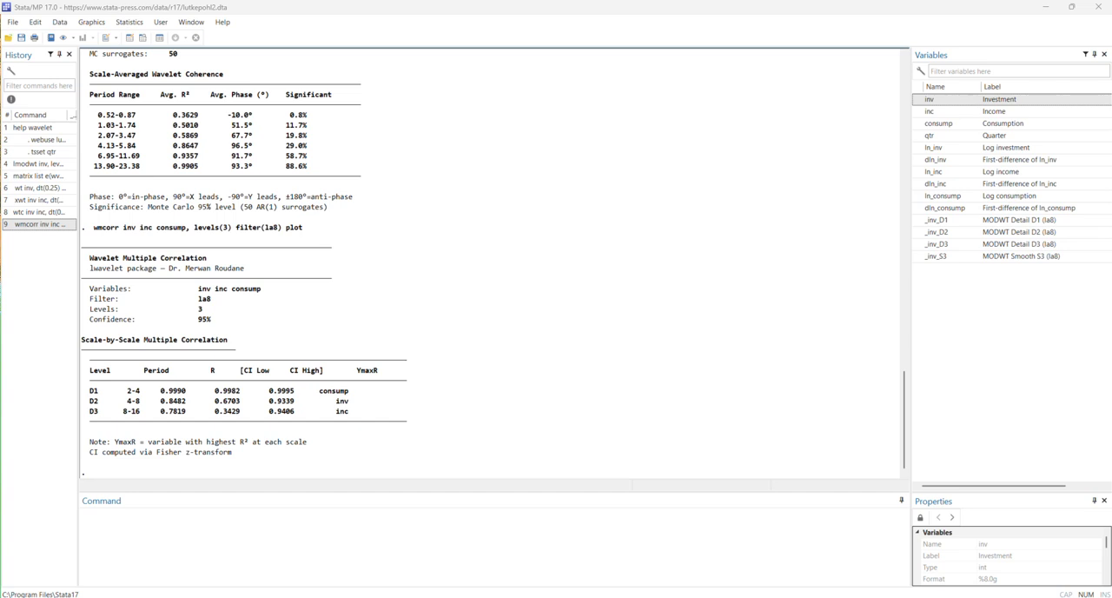
click(398, 552)
text(wmcorr inv inc consump, levels(3) filter(la8) plot)
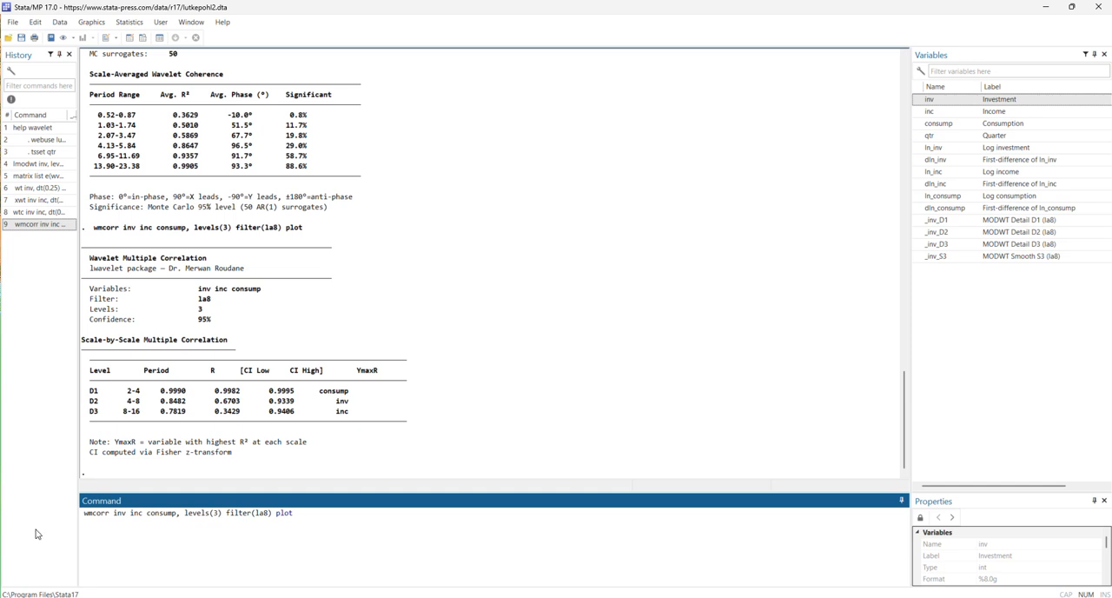
Replace the pending command with wmxcorr inv inc consump, levels(3) filter(la8) maxlag(8) plot, run it, and close the graph after viewing.
click(496, 30)
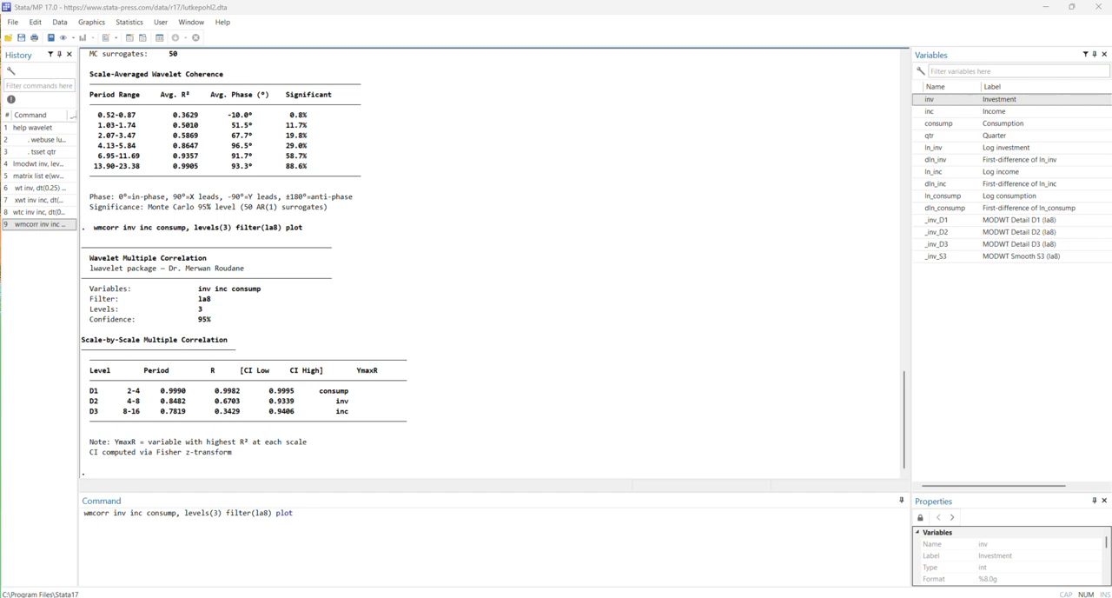
click(305, 528)
drag(305, 528, 70, 521)
text(wmxcorr inv inc consump, levels(3) filter(la8) maxlag(8) plot)
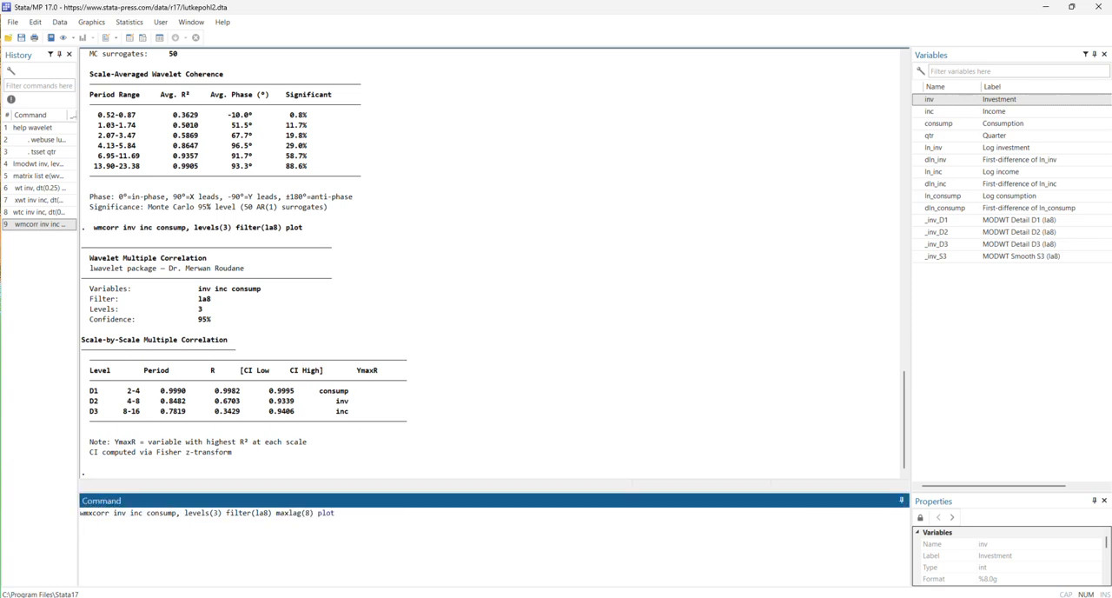
key(Return)
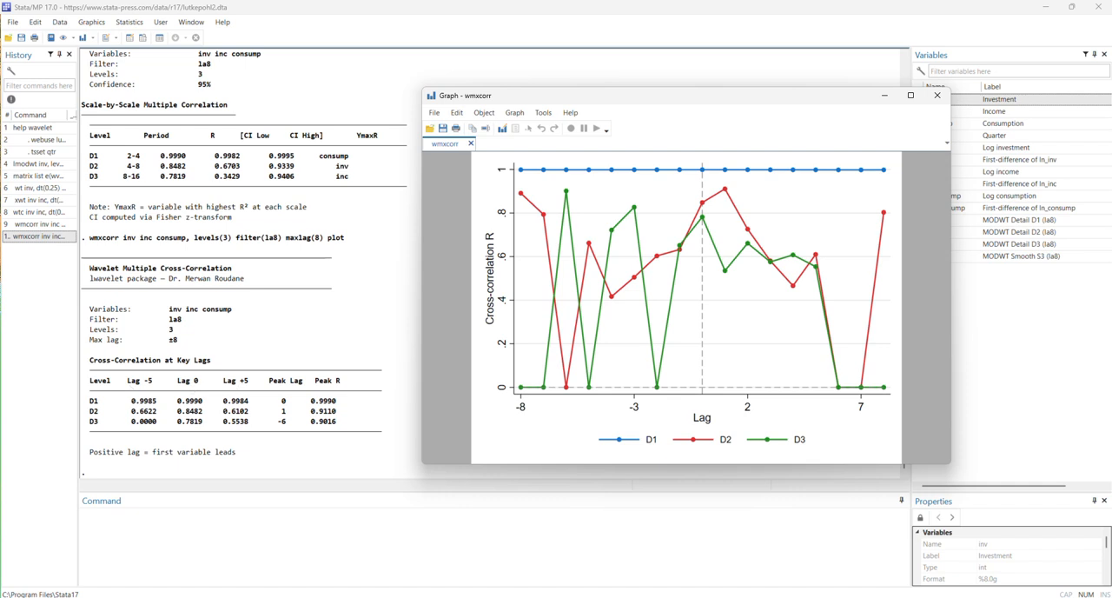
click(938, 98)
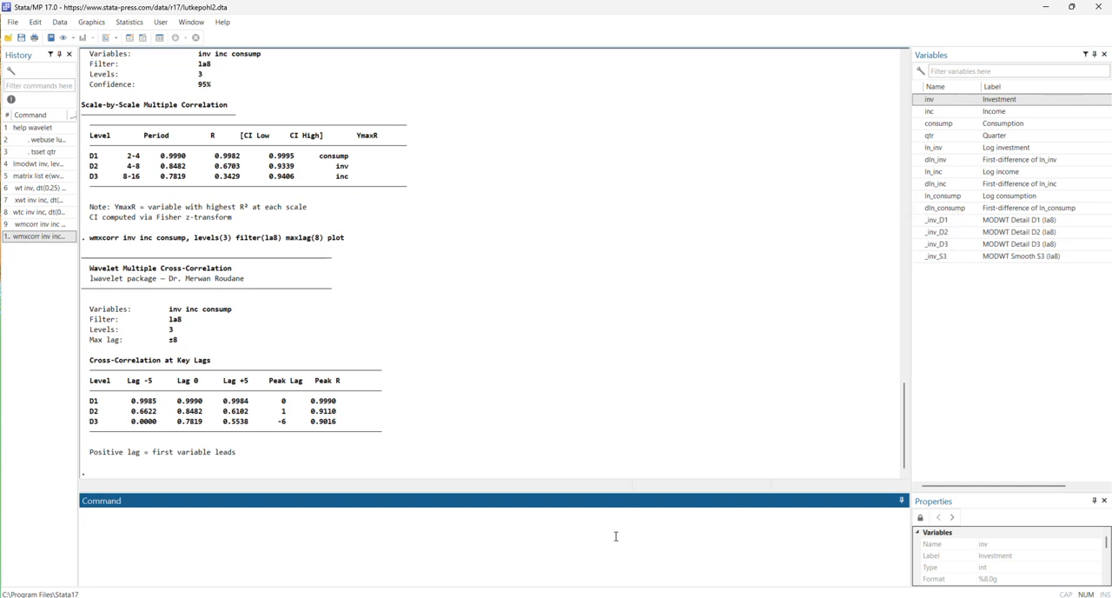
Plot the MODWT components with tsline _inv_D1 _inv_D2 _inv_D3 _inv_S3, and close the graph after viewing.
text(tsli)
click(922, 222)
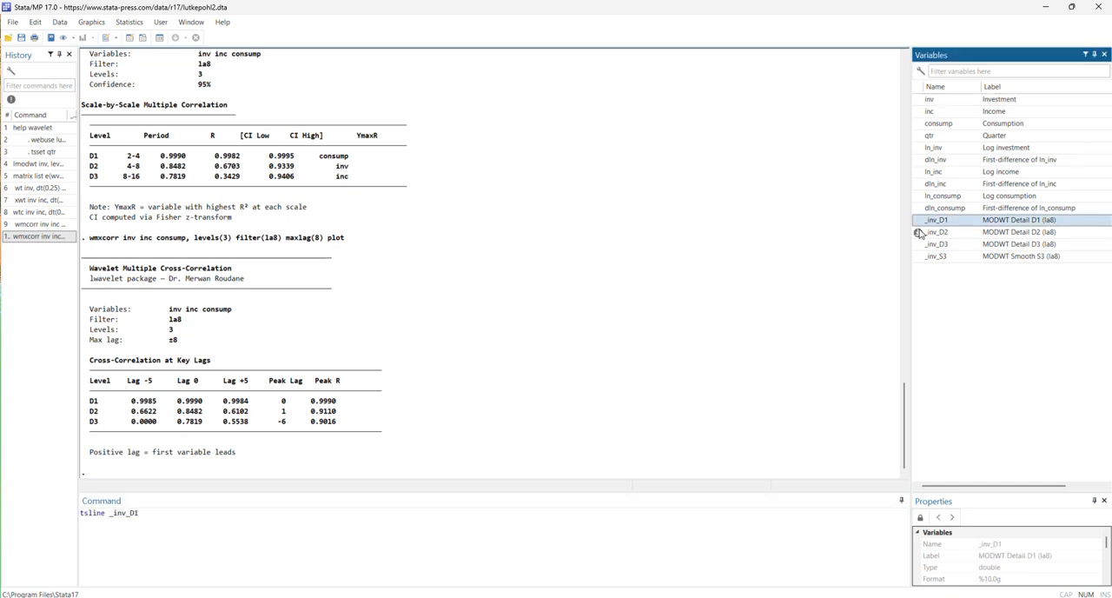
click(921, 233)
click(920, 245)
click(920, 257)
key(Return)
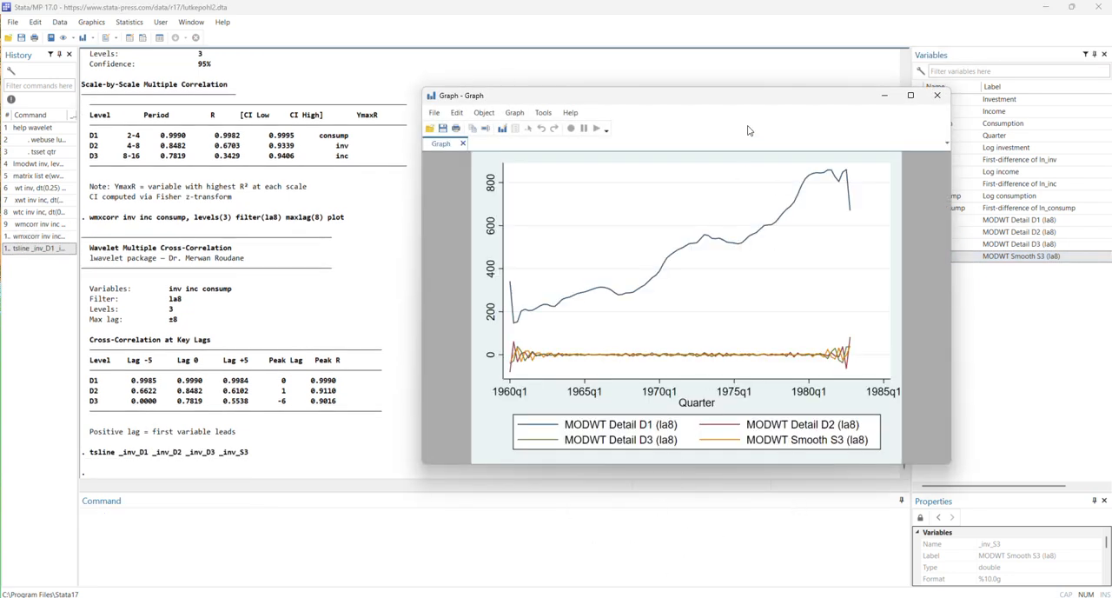
drag(764, 99, 608, 103)
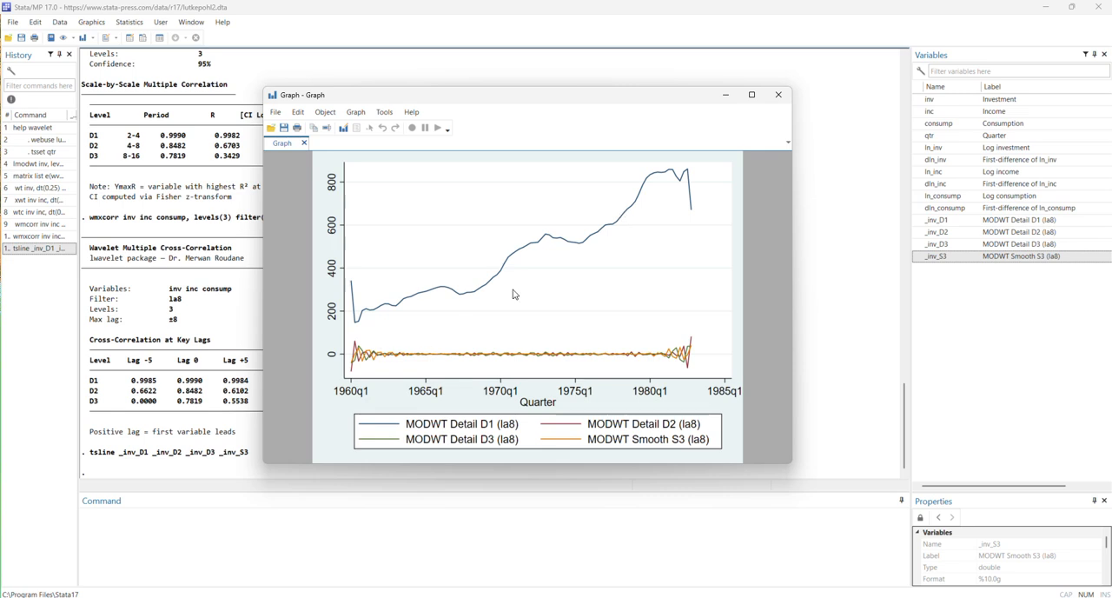
click(779, 95)
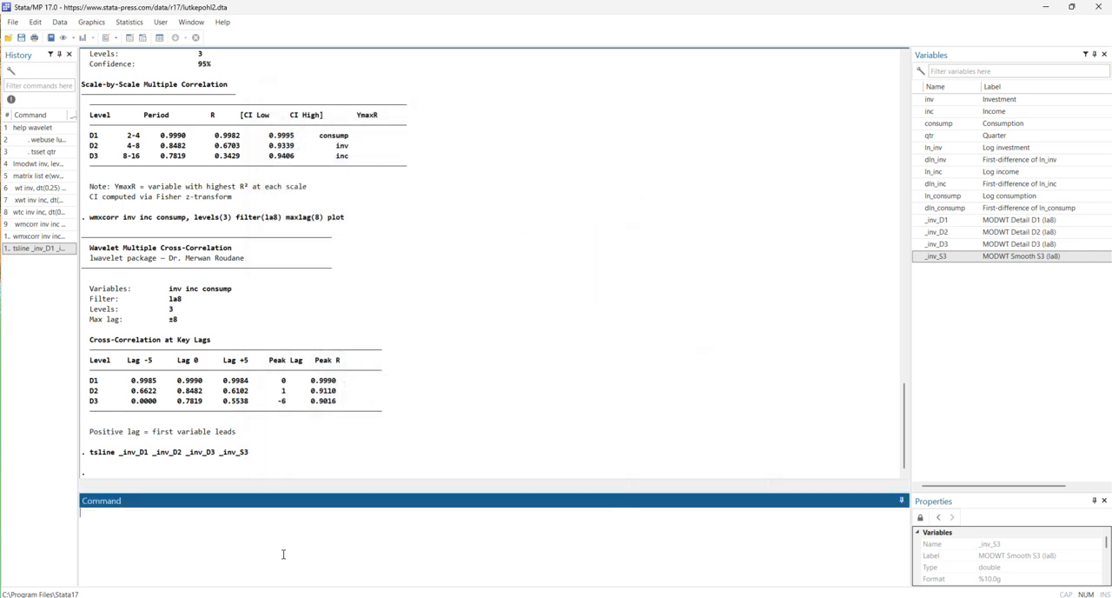
Recall the tsline command, remove _inv_D1 to run tsline _inv_D2 _inv_D3 _inv_S3, and close the enlarged graph after viewing.
click(26, 249)
click(145, 519)
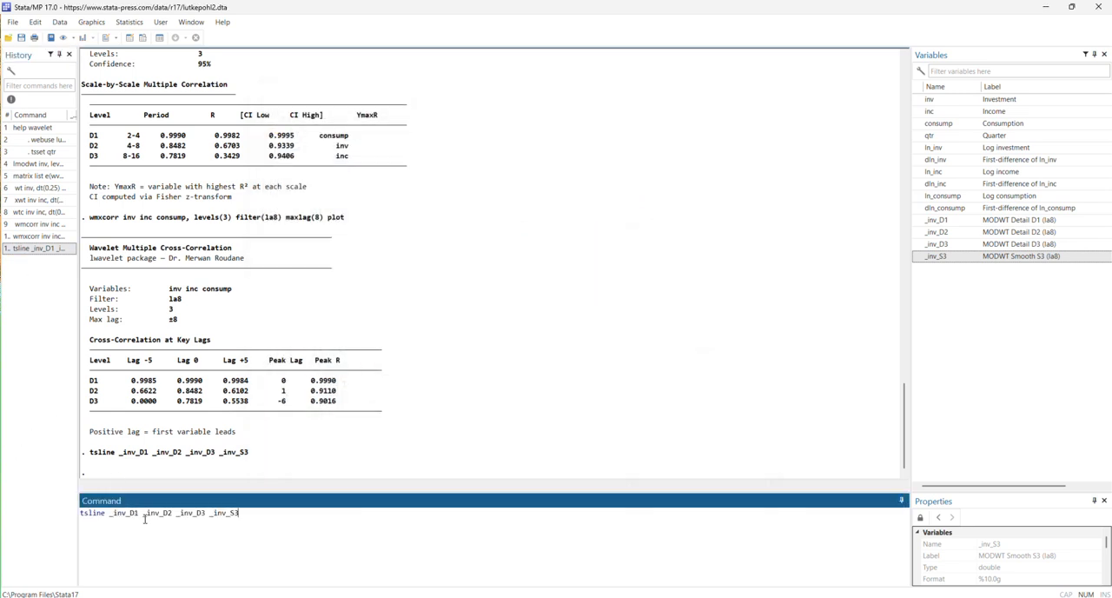
click(139, 519)
key(BackSpace)
key(BackSpace)
key(BackSpace)
key(BackSpace)
key(BackSpace)
key(BackSpace)
key(BackSpace)
key(BackSpace)
key(Return)
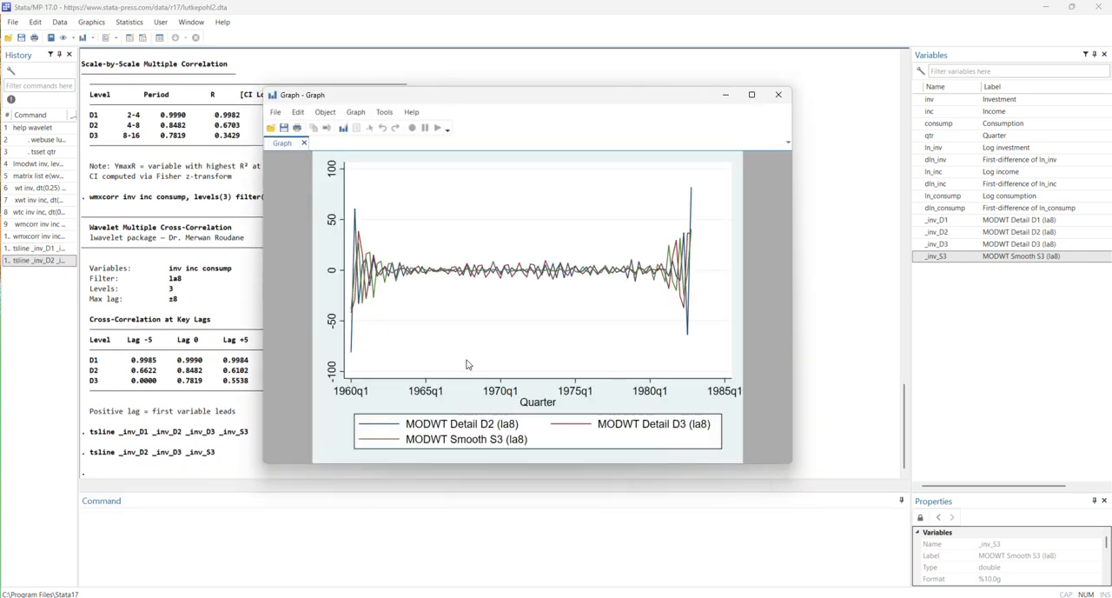
click(752, 94)
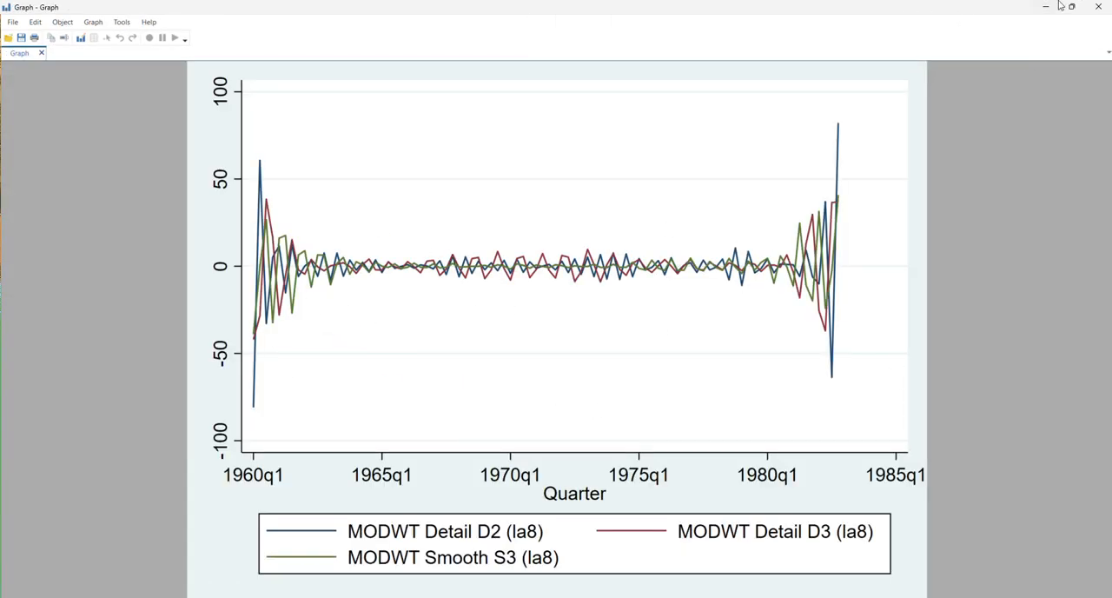
click(1098, 6)
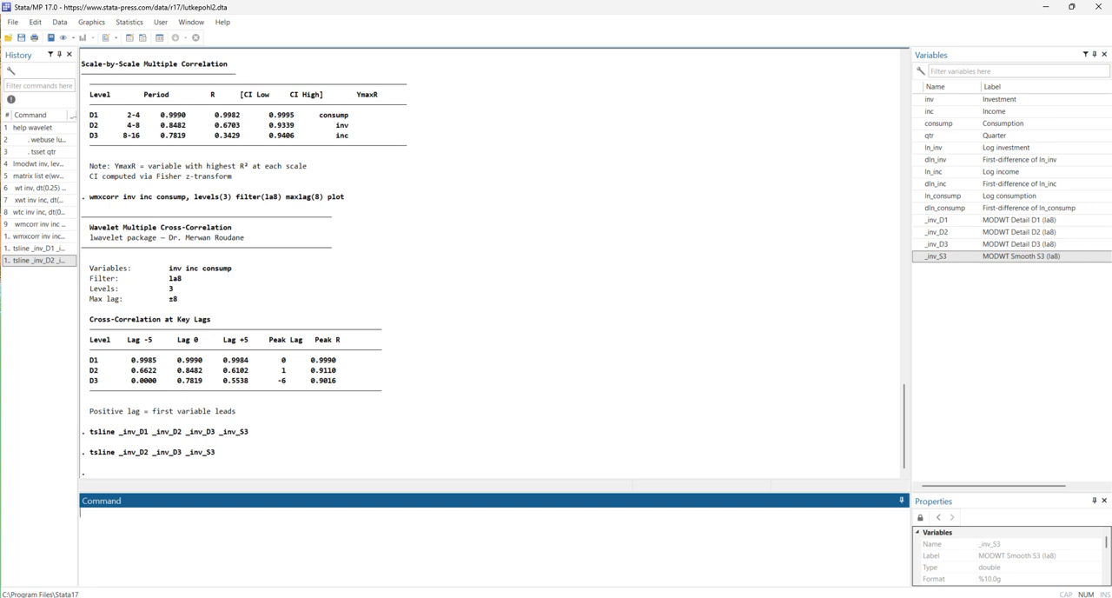
Place the wavelet help beside the results and read through its description, installation, command options and references.
click(494, 30)
scroll(427, 182, up, 3)
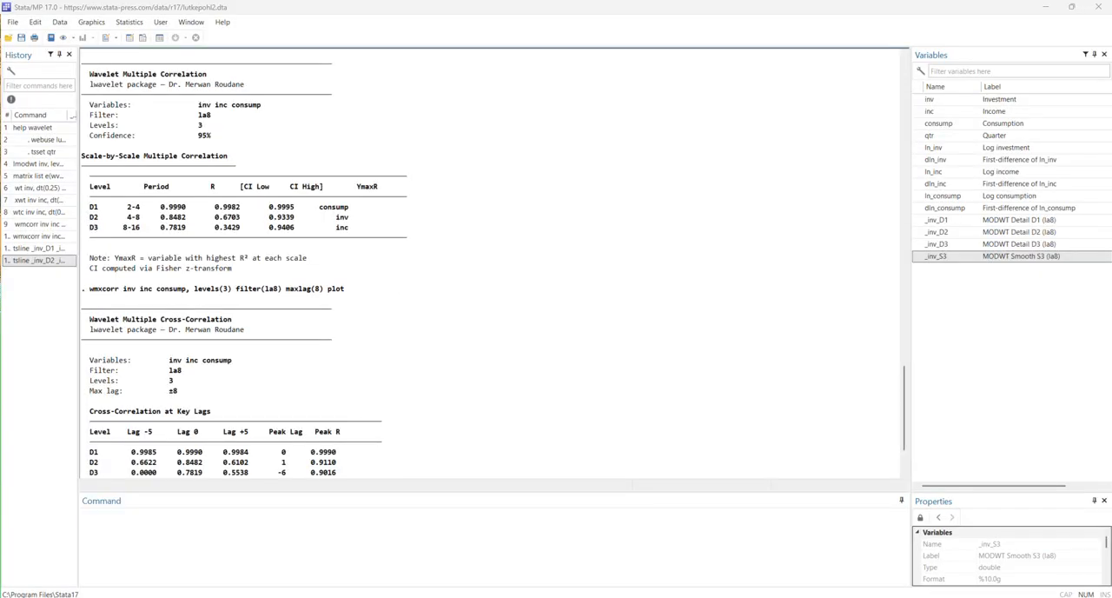
drag(1111, 81, 667, 77)
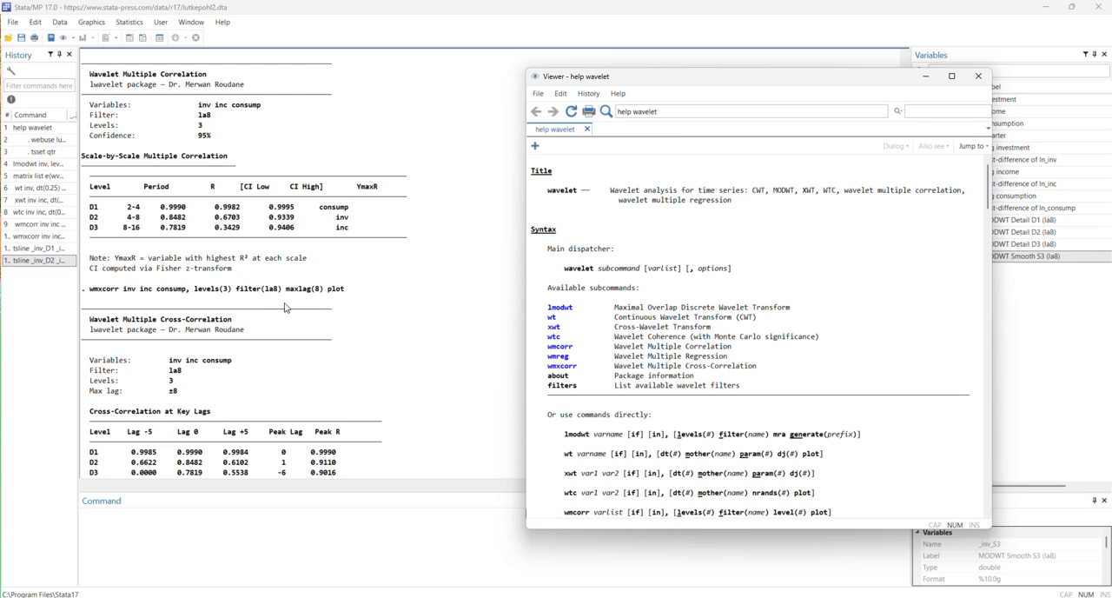
scroll(796, 436, down, 15)
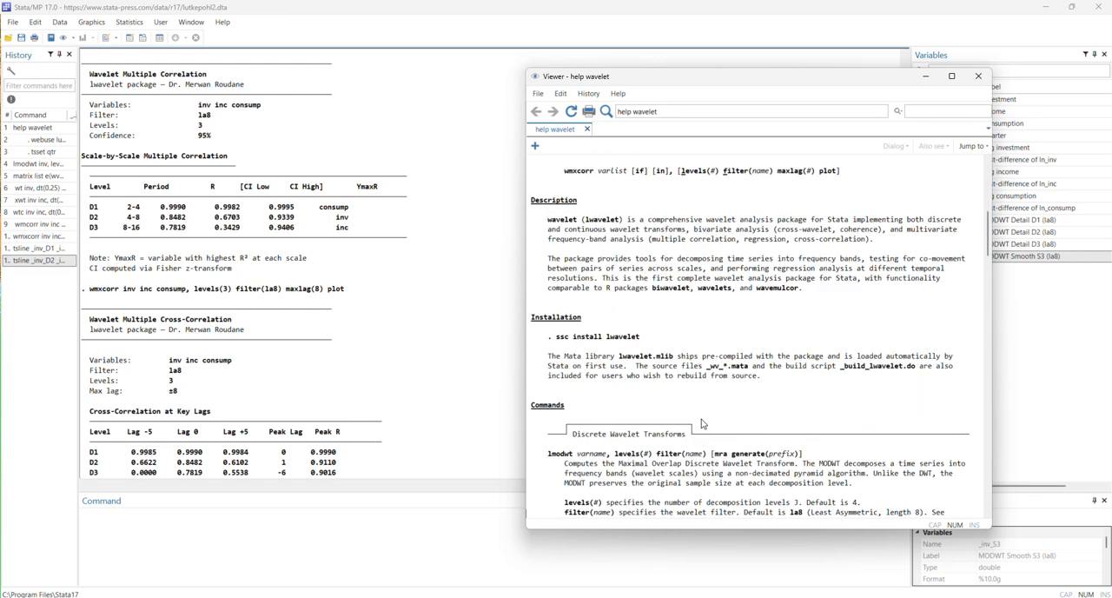
scroll(720, 409, down, 2)
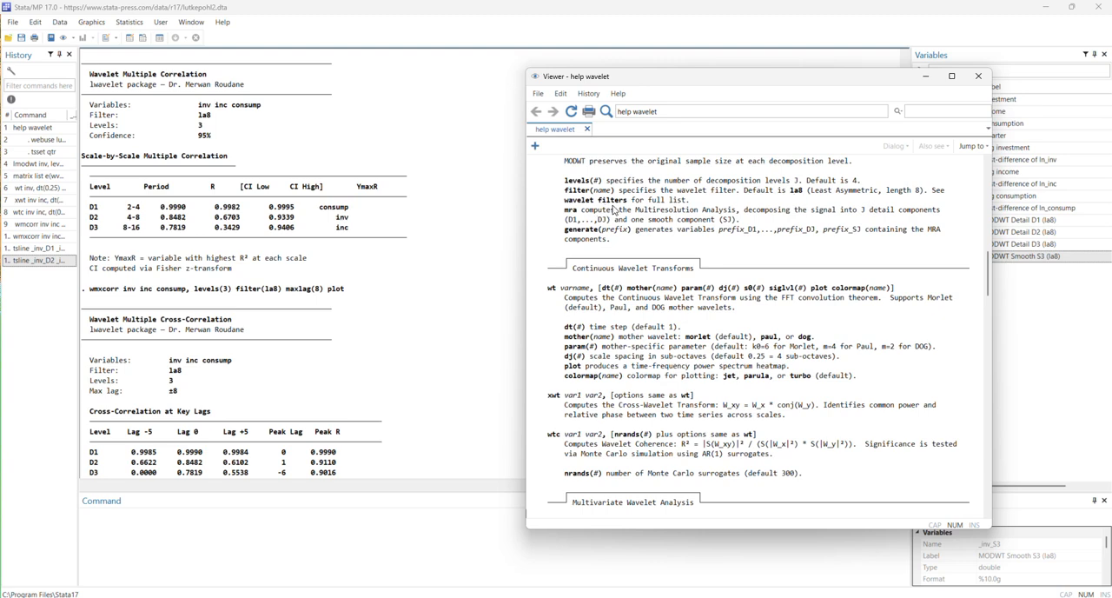
scroll(699, 425, down, 15)
scroll(688, 440, down, 15)
scroll(687, 442, down, 3)
scroll(708, 478, up, 5)
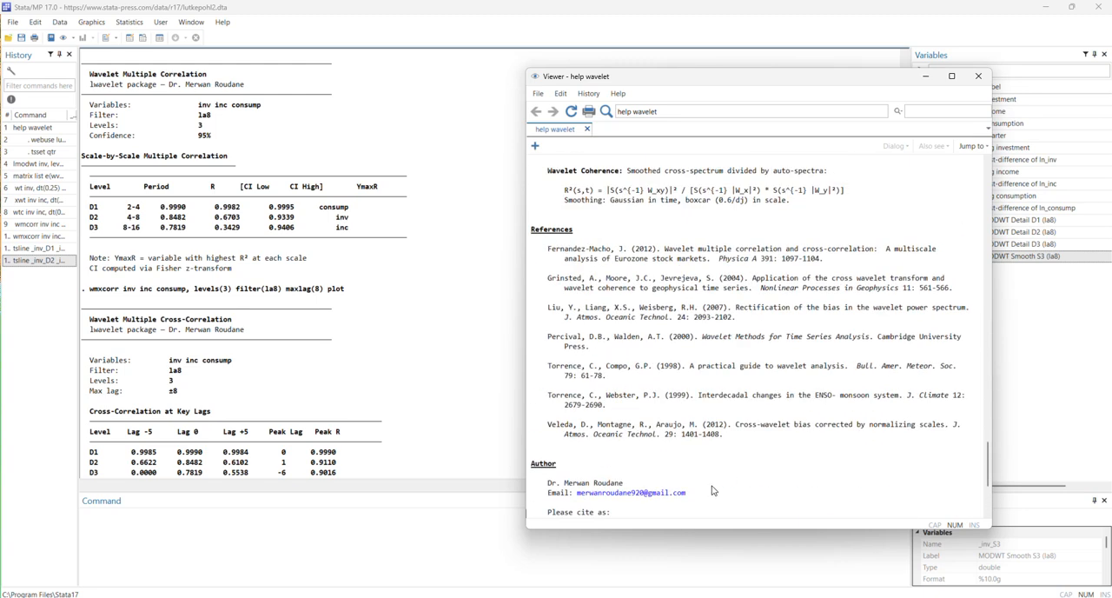
Compare the help's worked examples with the earlier results and review the multivariate, continuous and discrete wavelet command descriptions.
scroll(711, 490, up, 10)
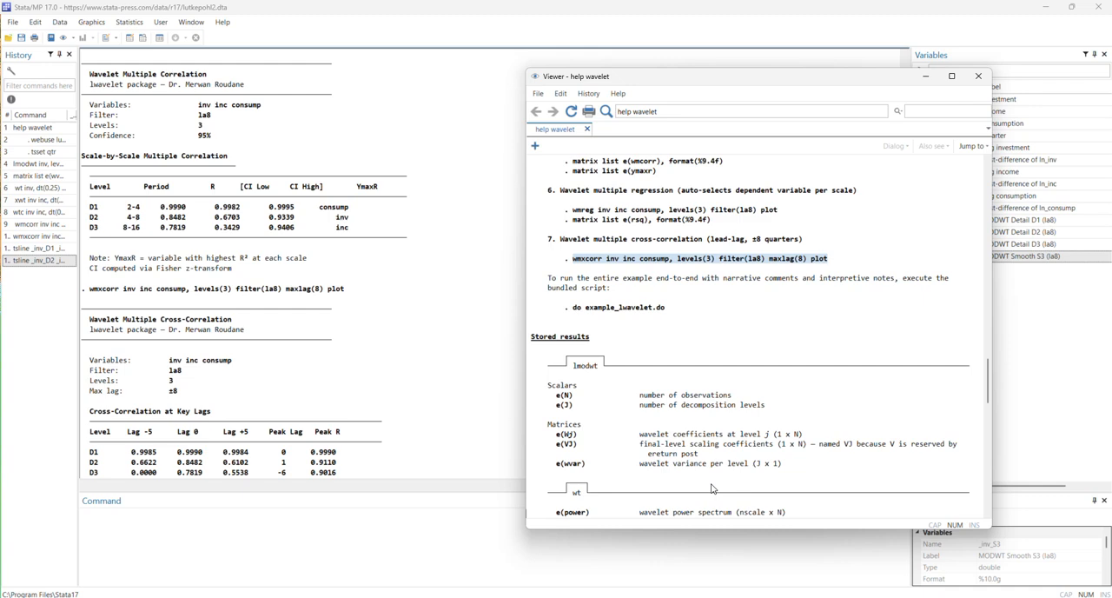
scroll(711, 489, up, 4)
scroll(298, 405, up, 8)
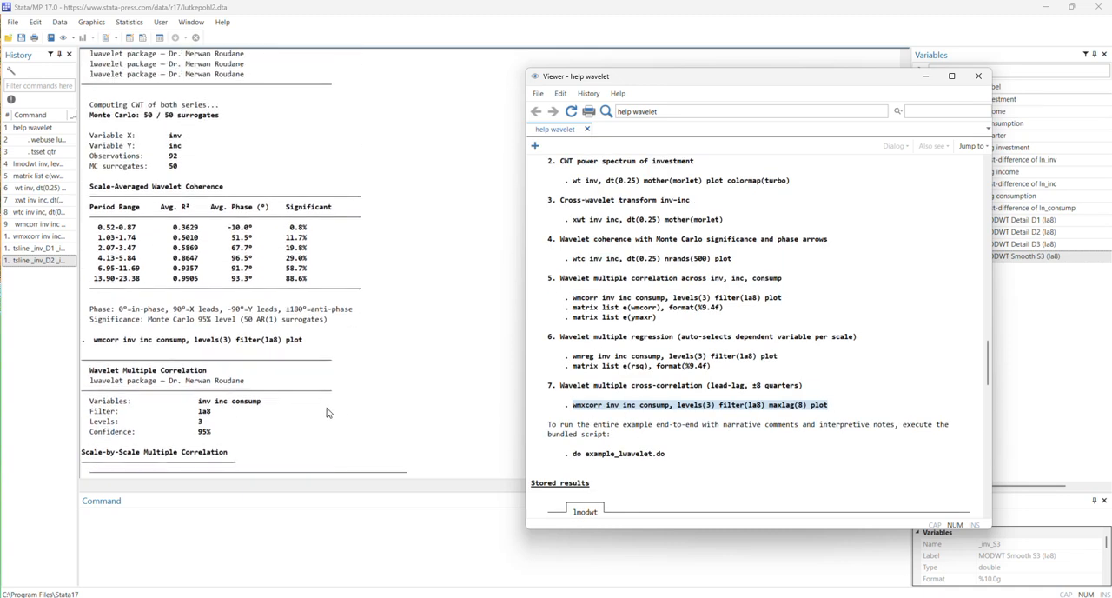
scroll(327, 413, up, 3)
scroll(591, 246, up, 2)
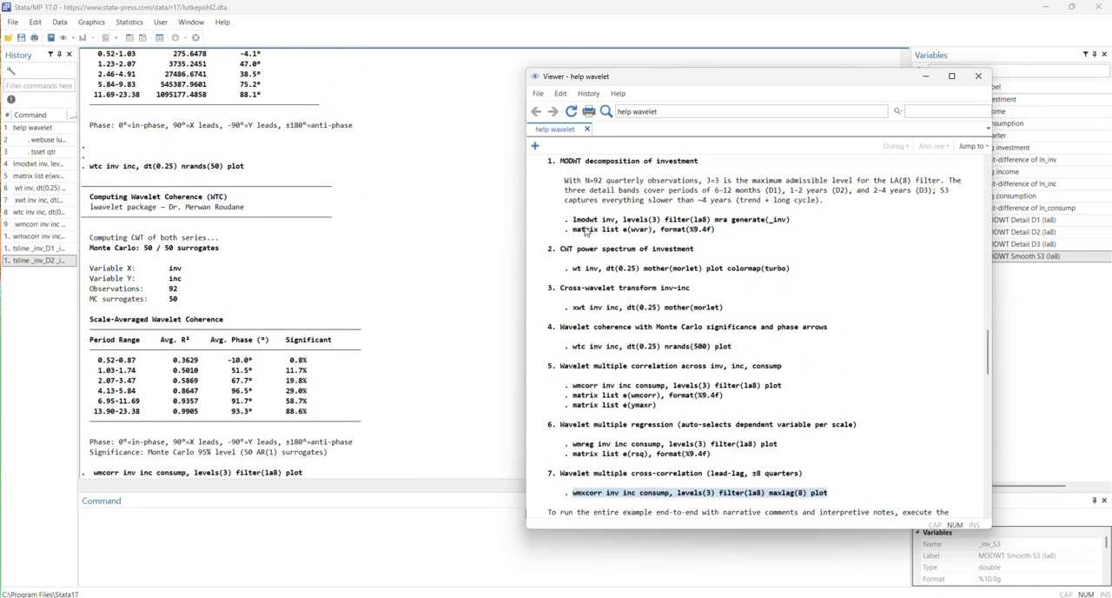
scroll(670, 370, up, 2)
scroll(671, 370, up, 12)
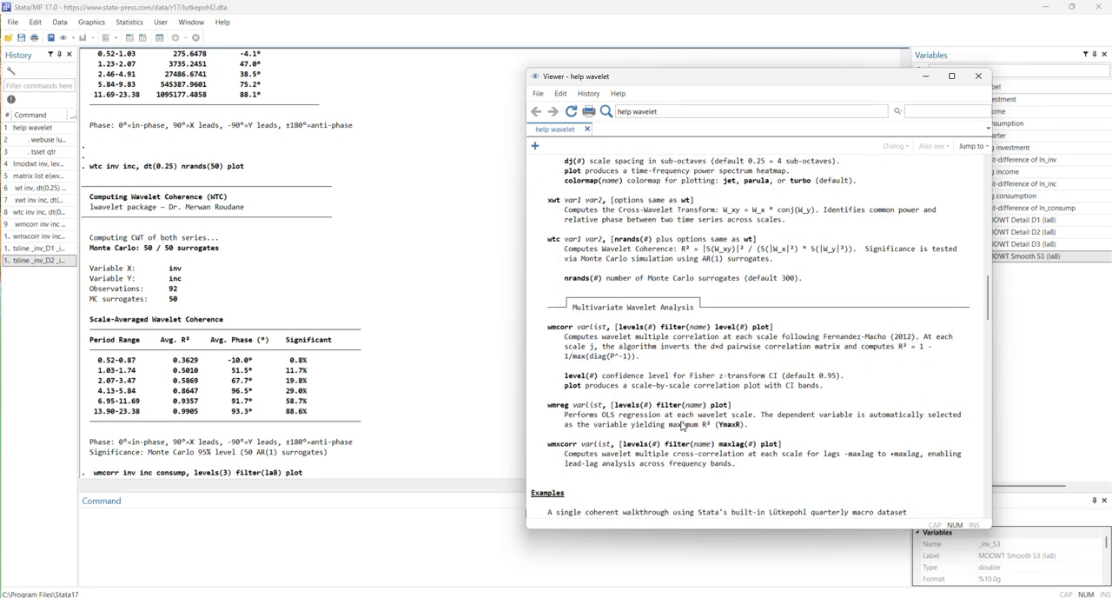
scroll(627, 488, up, 6)
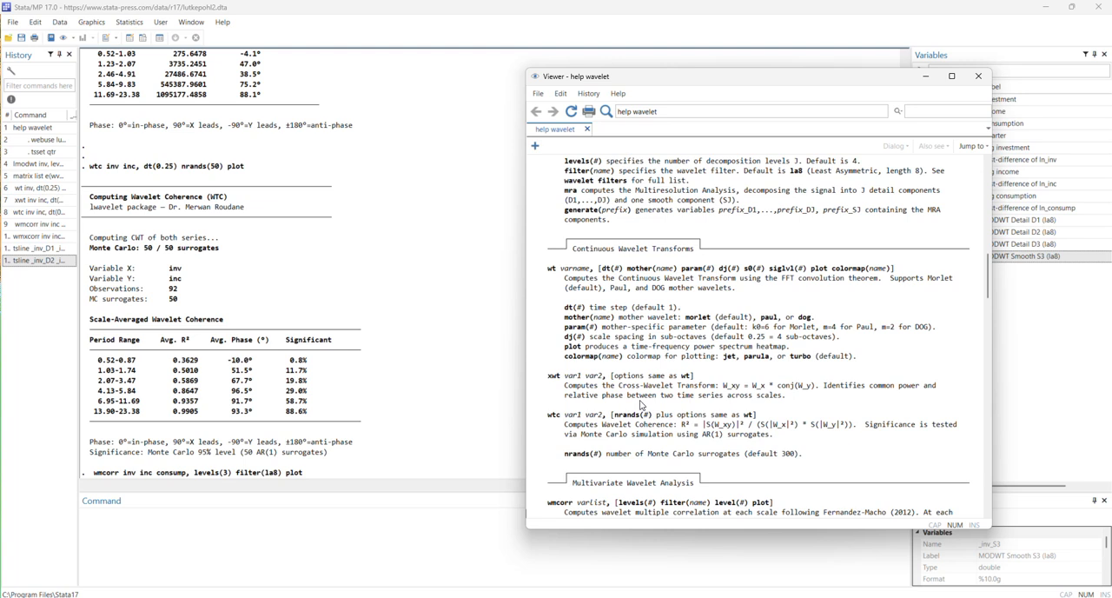
scroll(703, 366, up, 4)
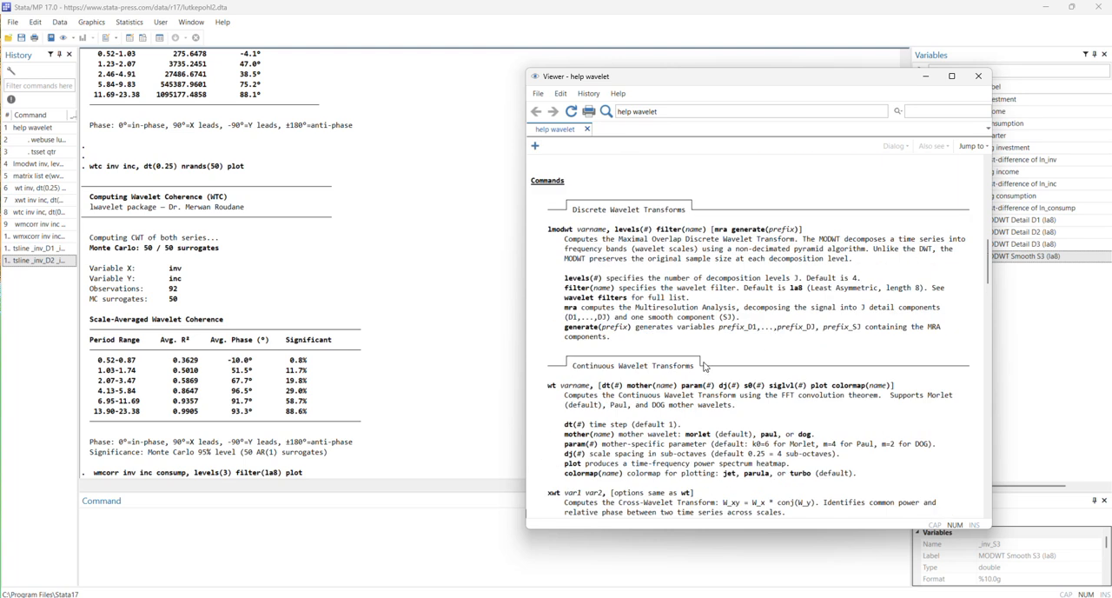